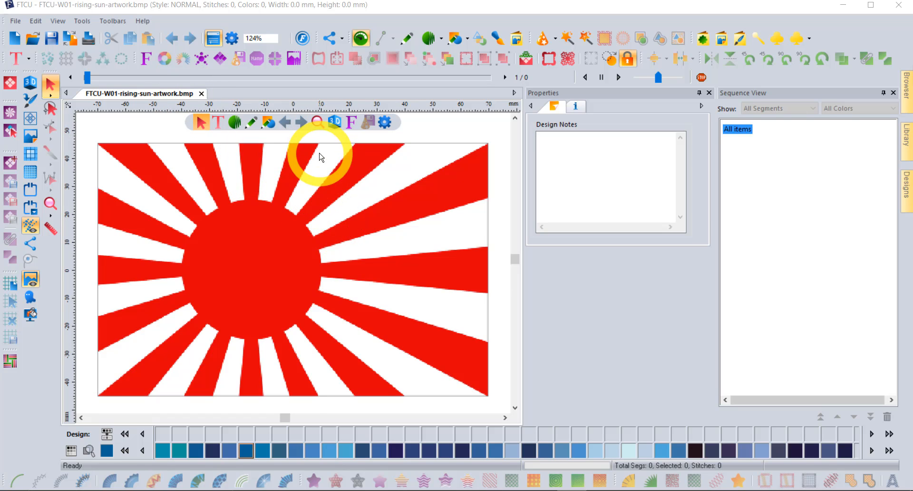
# - Examine the pixelated edges of the red rays in the rising sun artwork up close
pyautogui.scroll(3, 319, 157)
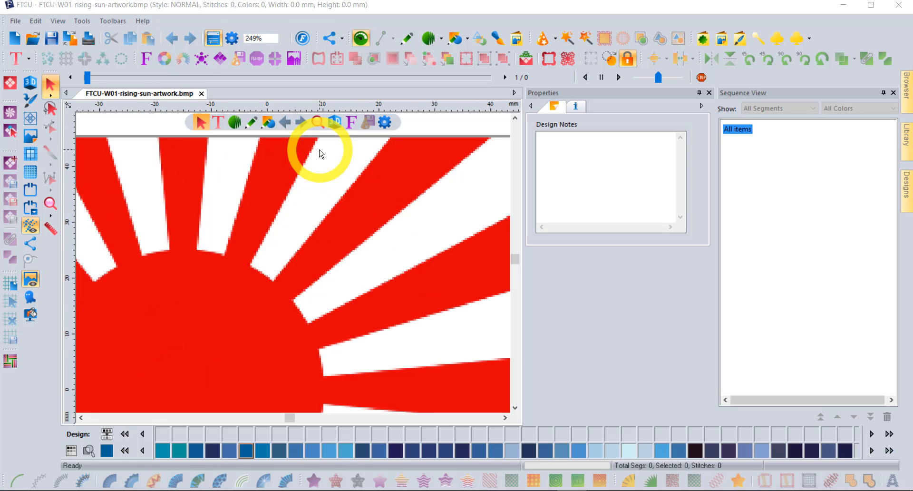
pyautogui.scroll(3, 319, 153)
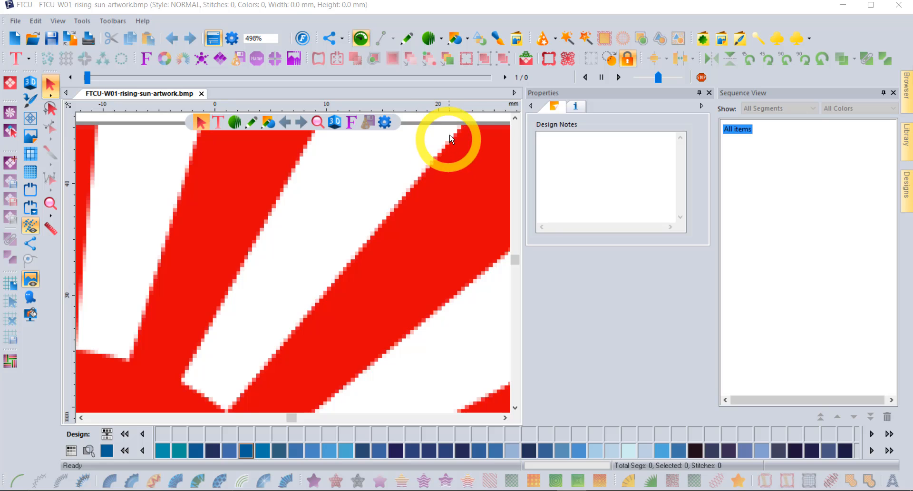
pyautogui.scroll(3, 455, 129)
pyautogui.scroll(3, 455, 128)
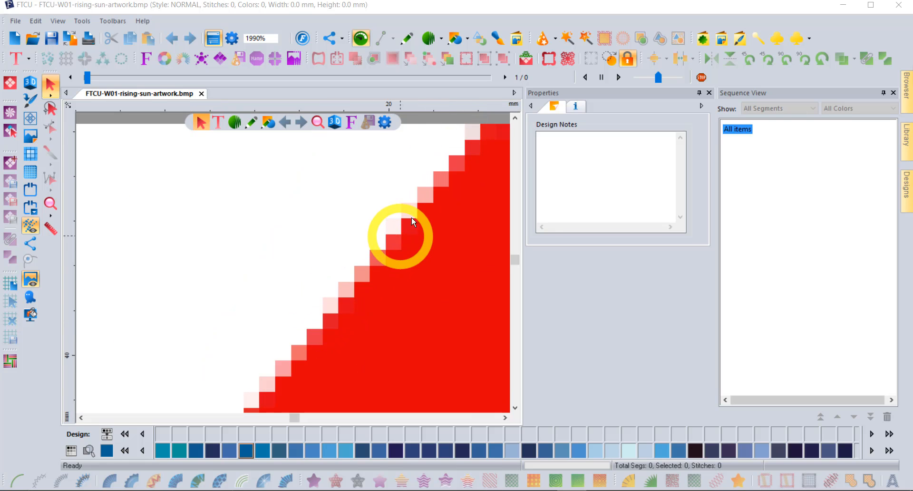
pyautogui.scroll(-3, 440, 187)
pyautogui.scroll(-10, 441, 187)
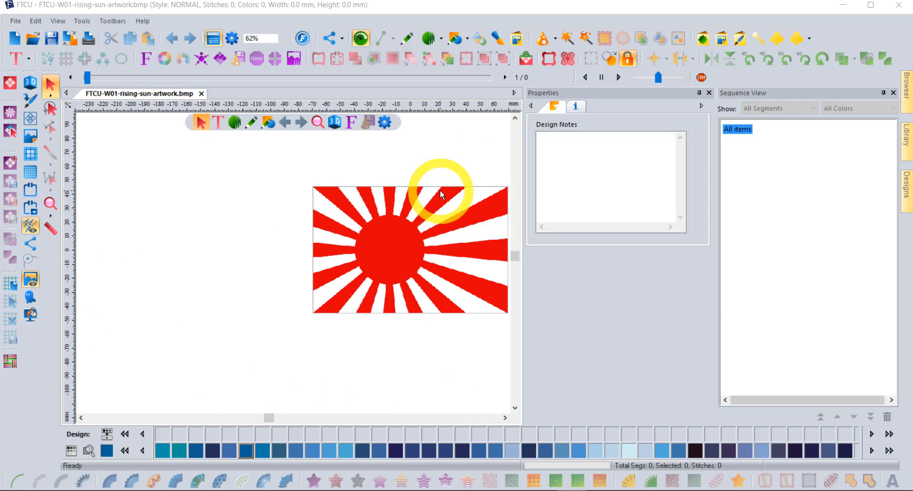
pyautogui.click(505, 417)
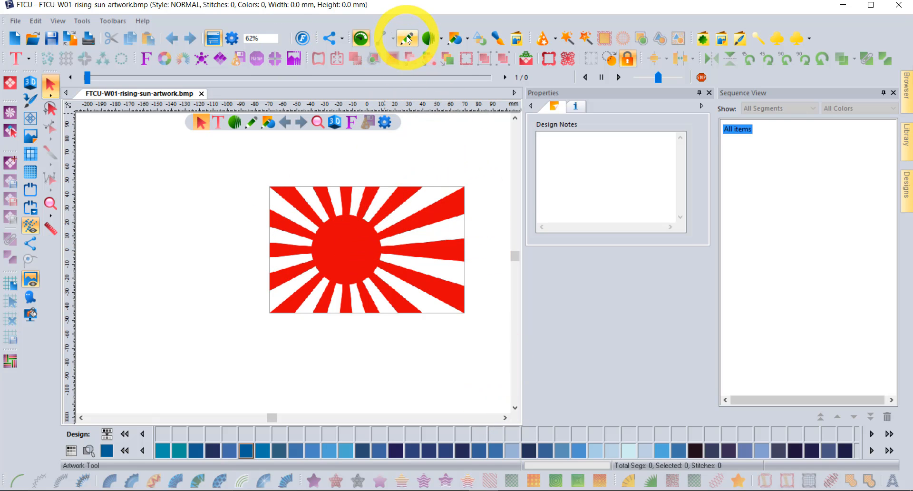
# - Start the Cross-Stitch Wizard and load FTCU-W01-rising-sun-artwork.bmp from the Desktop as its source image
pyautogui.click(556, 40)
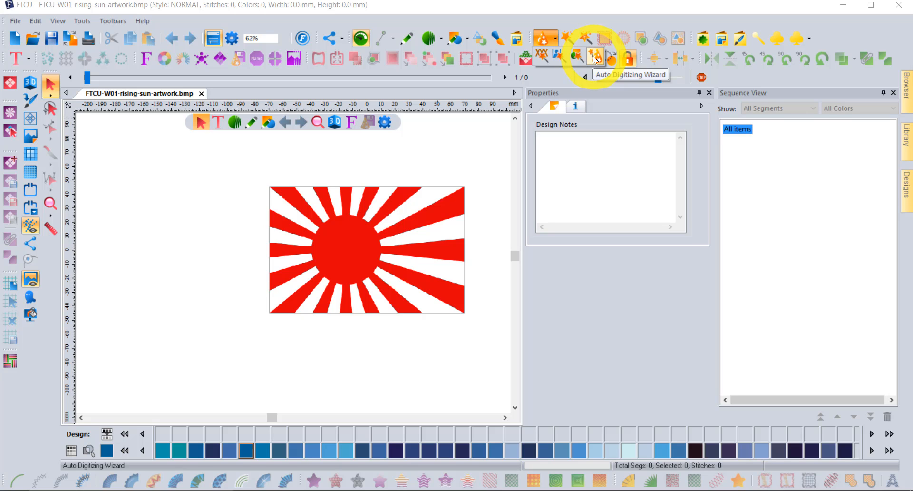
pyautogui.click(542, 57)
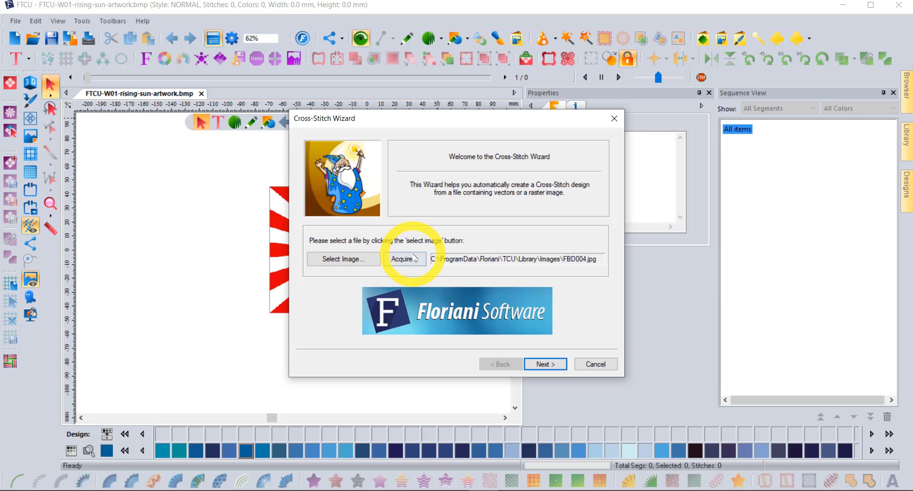
pyautogui.click(342, 259)
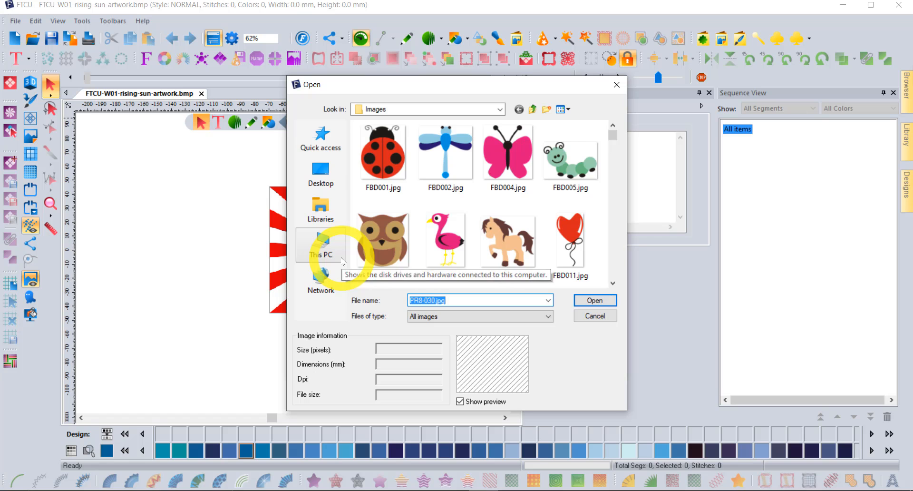
pyautogui.click(319, 176)
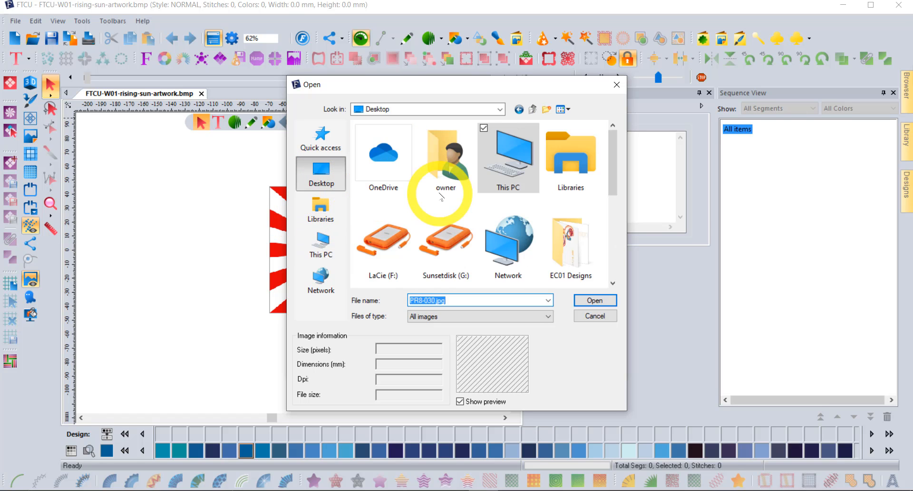
pyautogui.scroll(-1, 433, 199)
pyautogui.scroll(-1, 441, 196)
pyautogui.click(445, 242)
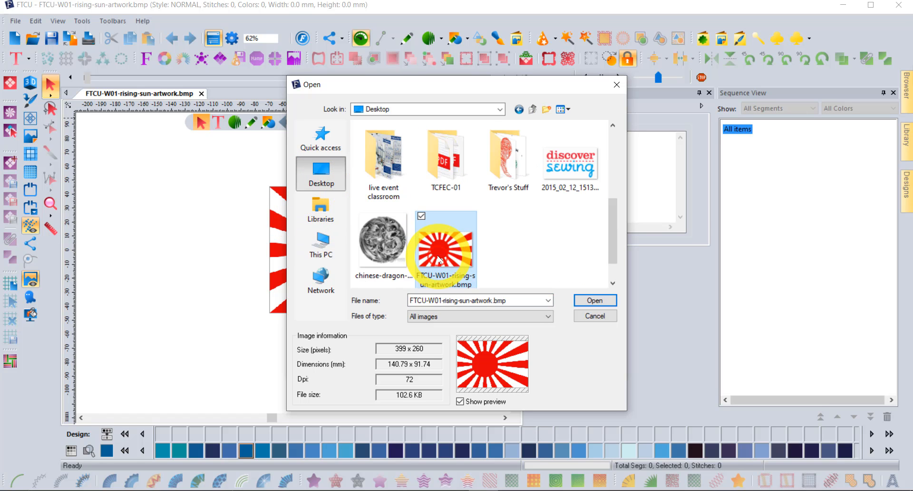
pyautogui.click(595, 301)
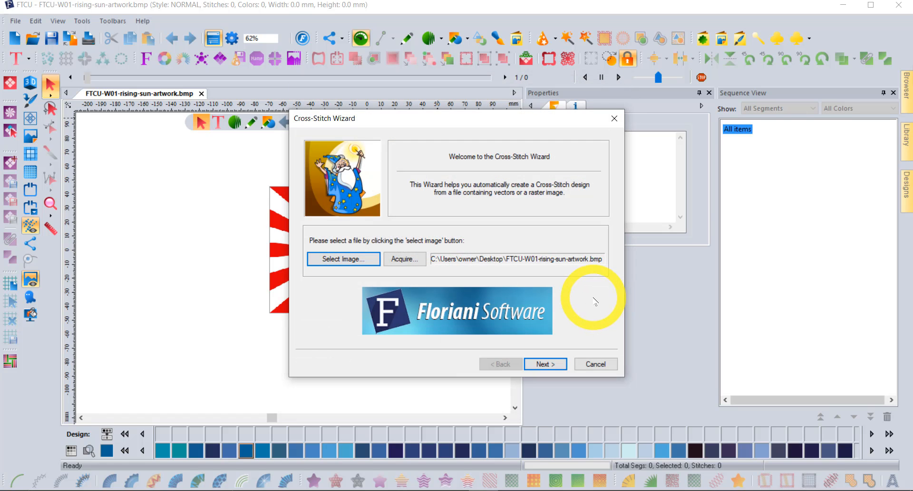
# - Accept the full image area at its original size with 2.0 mm crosses, 2 repeats and 0 overlap
pyautogui.click(545, 364)
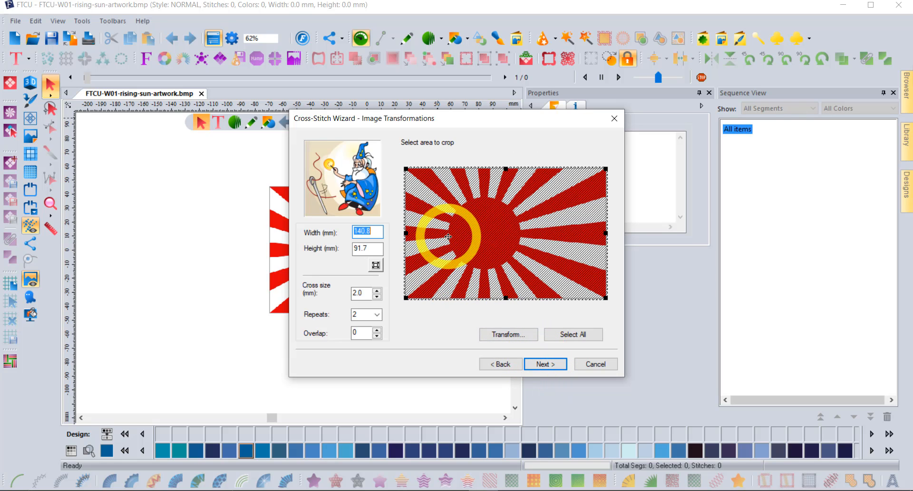
pyautogui.click(377, 247)
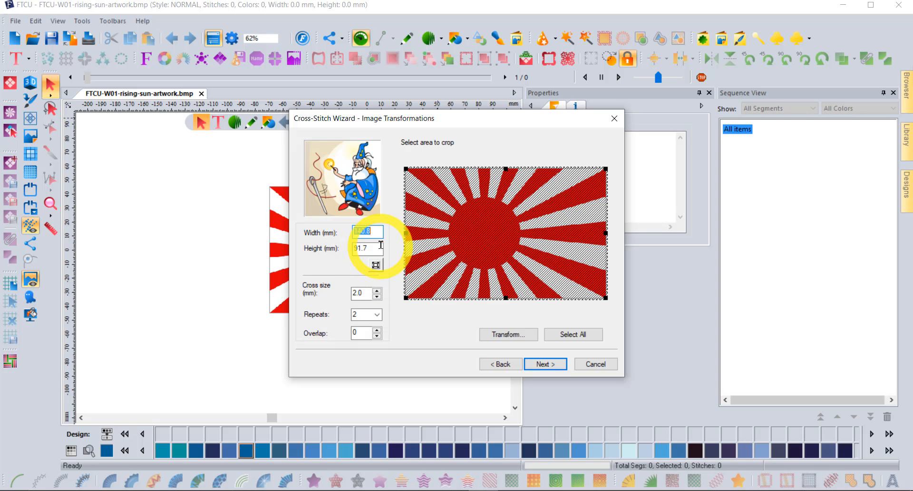
pyautogui.click(376, 265)
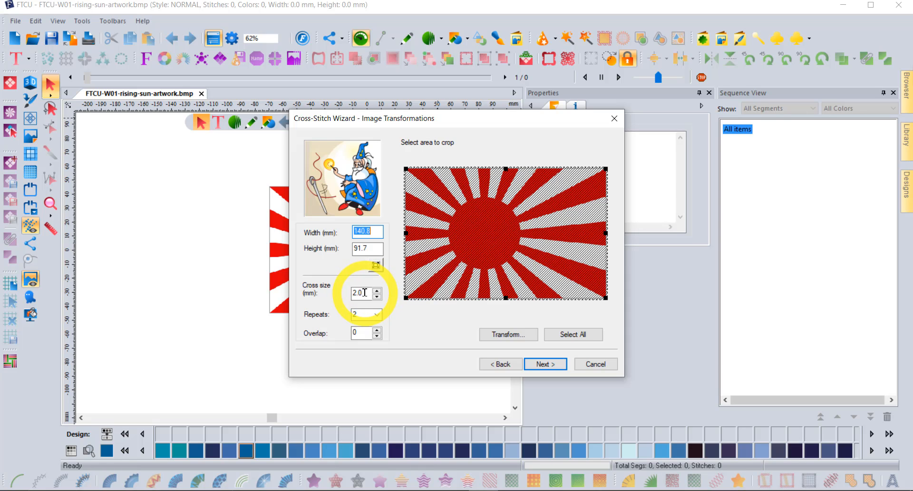
pyautogui.click(376, 315)
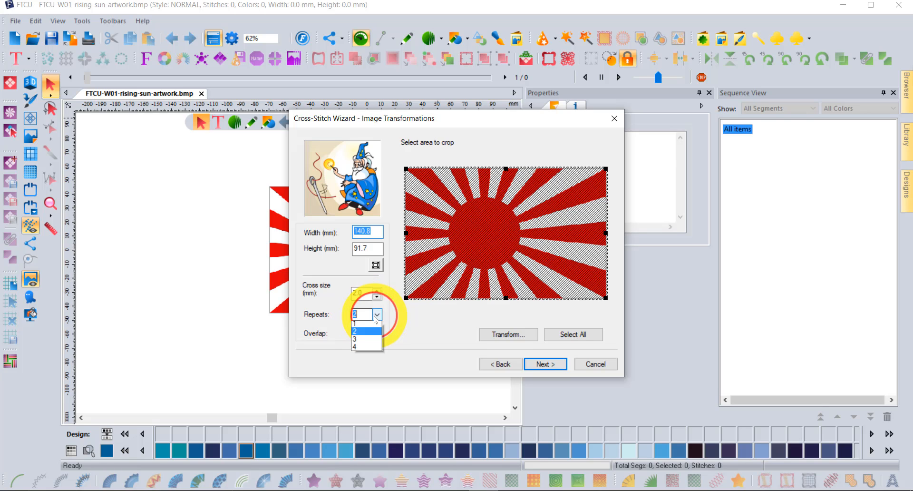
pyautogui.click(376, 315)
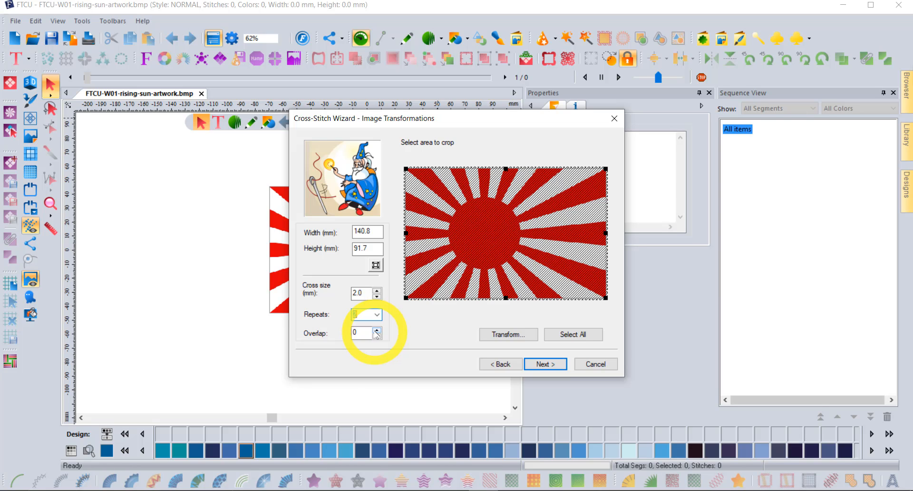
pyautogui.click(545, 364)
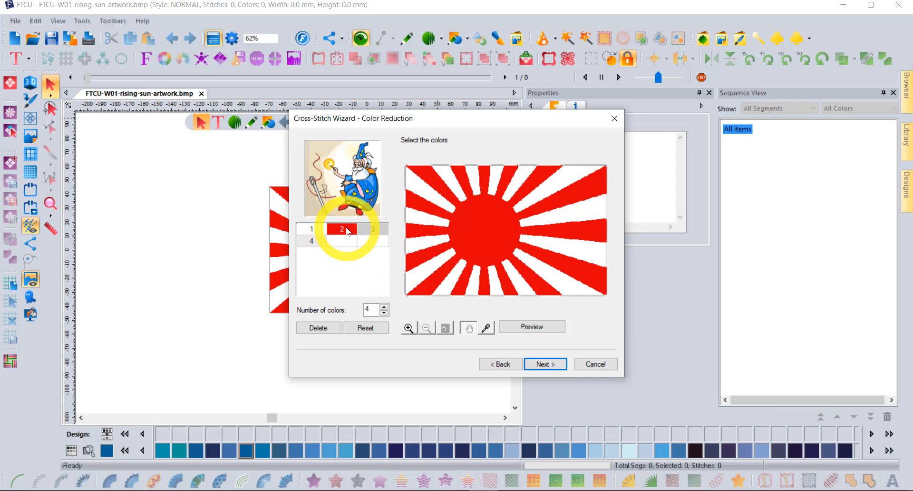
# - Reduce the image to two colors, white and red, by deleting colors 4 and 3, and accept the reduction
pyautogui.click(311, 241)
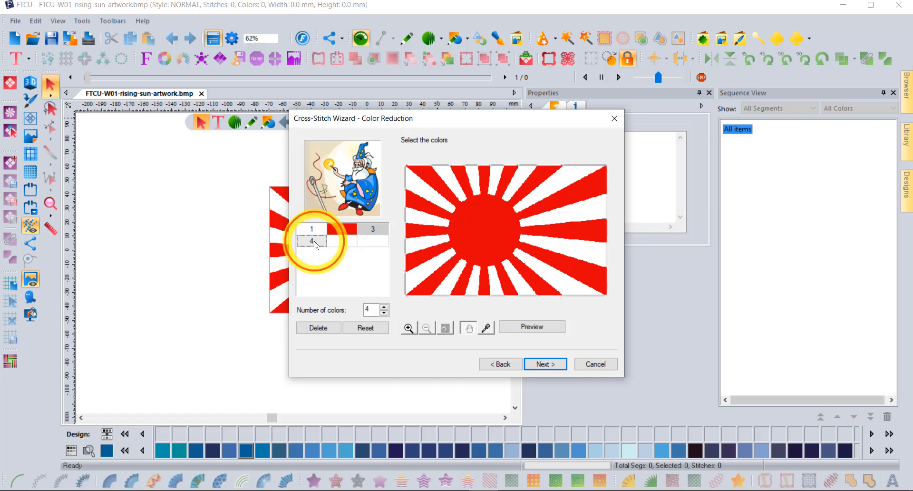
pyautogui.click(319, 327)
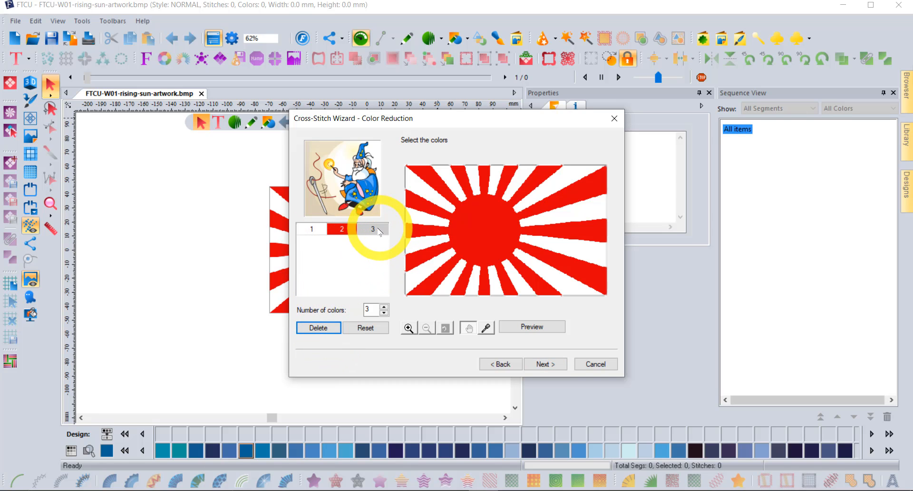
pyautogui.click(319, 327)
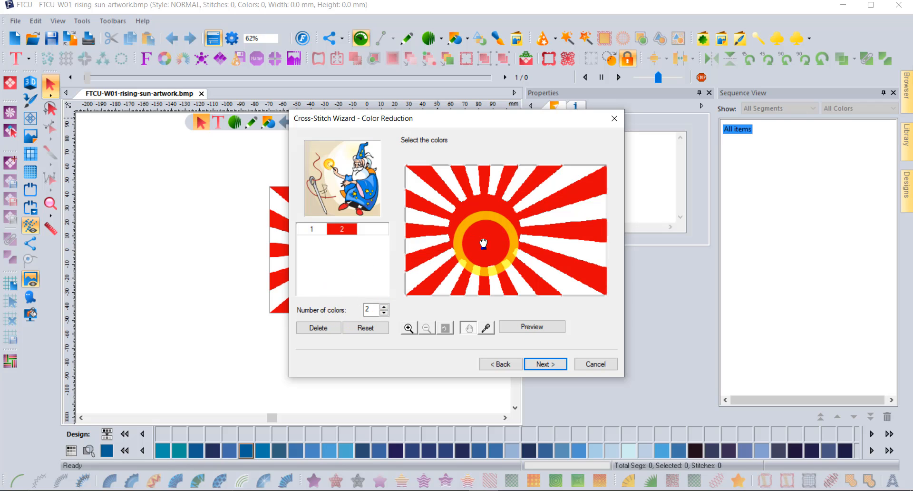
pyautogui.click(384, 313)
pyautogui.click(383, 307)
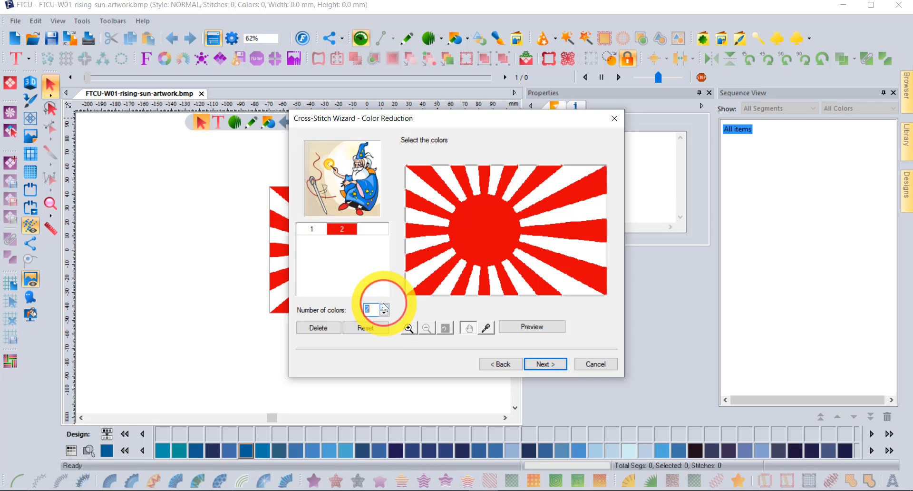
pyautogui.click(383, 307)
pyautogui.click(384, 312)
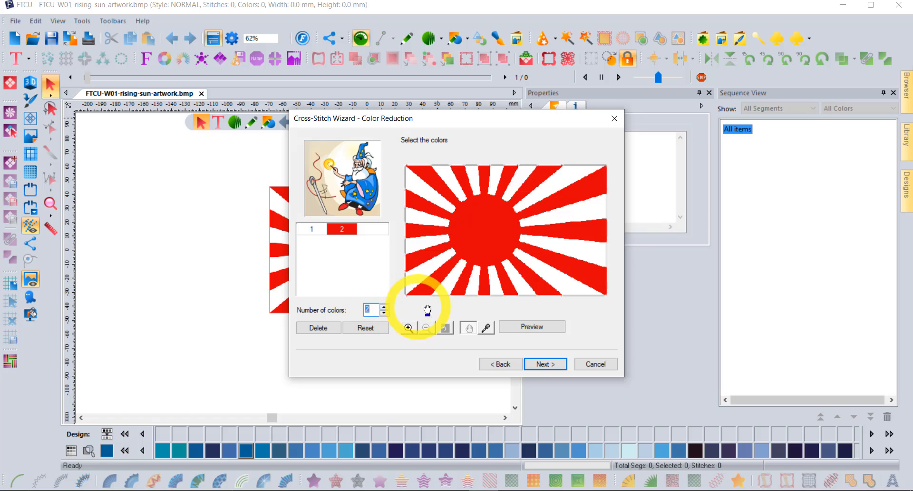
pyautogui.click(547, 364)
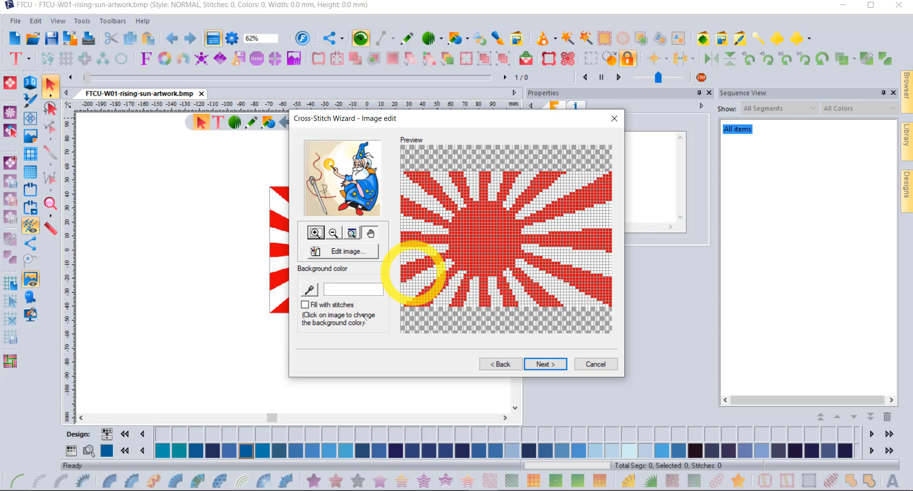
# - Turn on Fill with stitches for the white background and accept the image edit settings
pyautogui.click(305, 305)
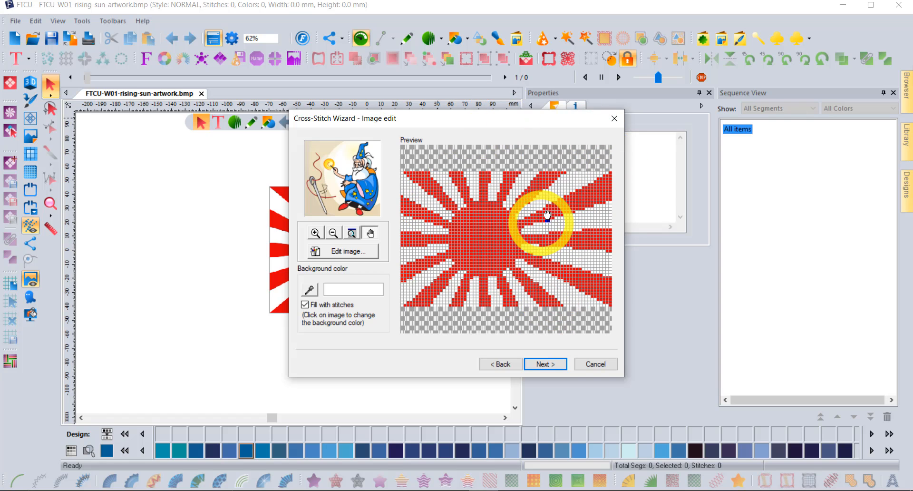
pyautogui.click(545, 364)
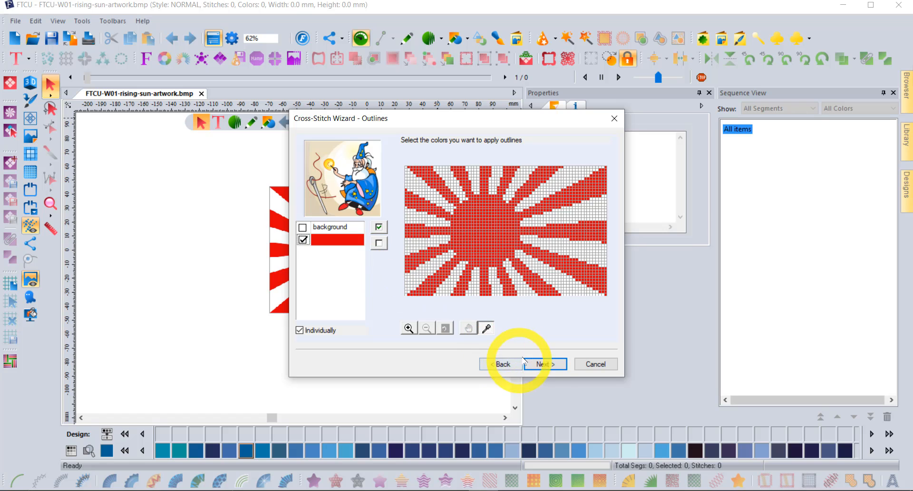
# - Try outlines on the red color alone and on both red and background individually, previewing each version
pyautogui.click(546, 364)
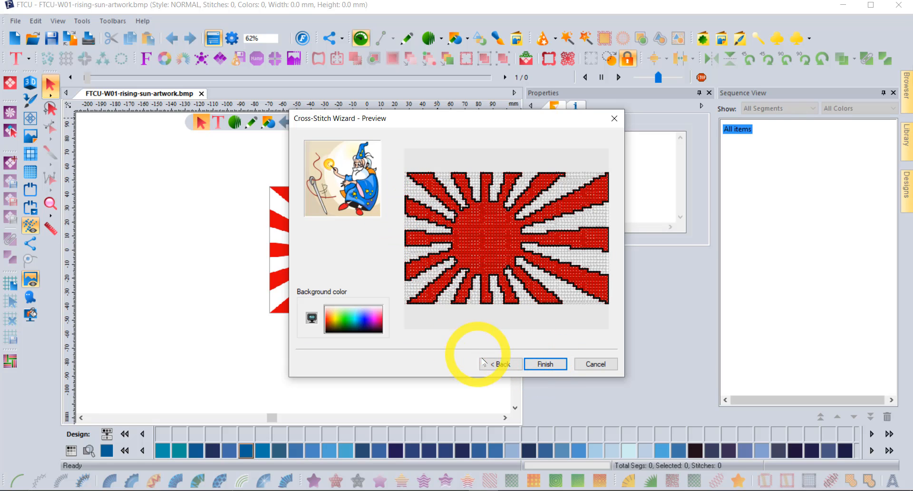
pyautogui.click(507, 365)
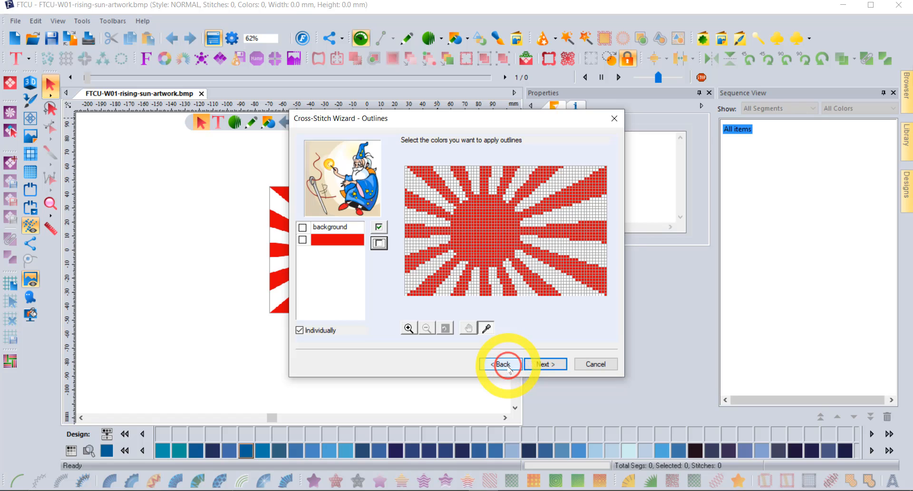
pyautogui.click(303, 240)
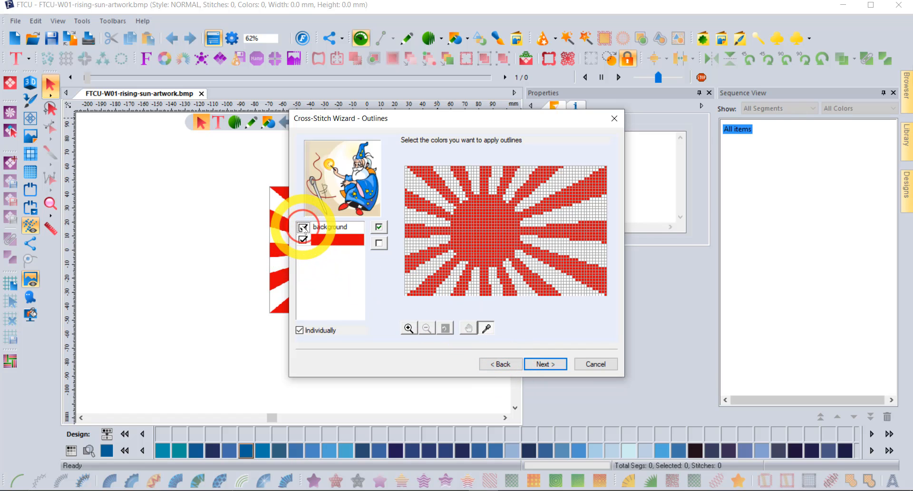
pyautogui.click(302, 227)
pyautogui.click(544, 364)
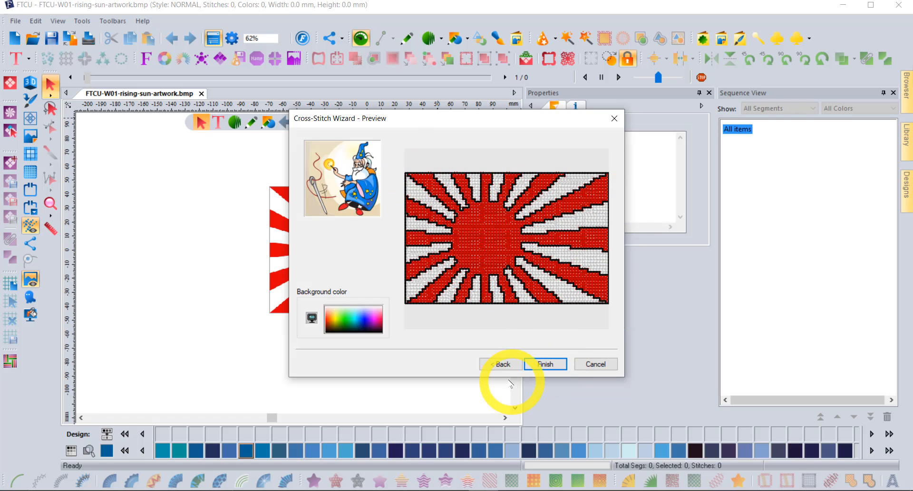
# - Try outlining red and background together with the Individually option off, and preview the result
pyautogui.click(500, 364)
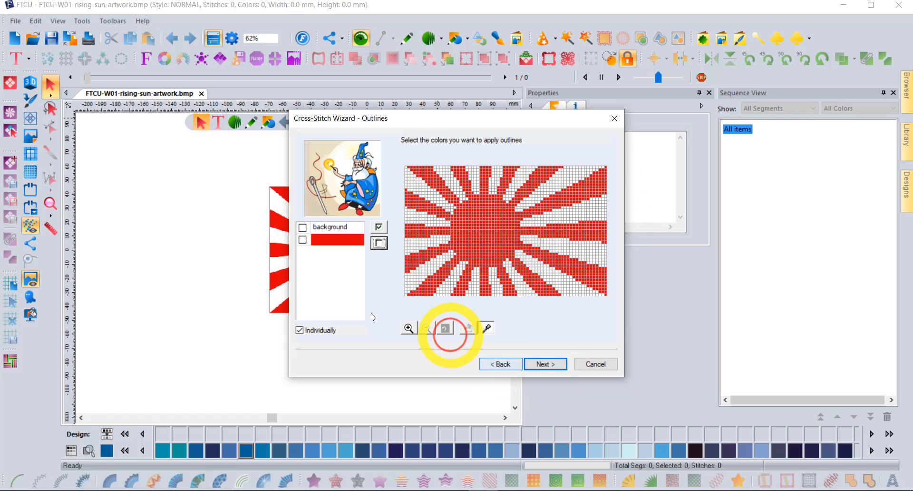
pyautogui.click(303, 240)
pyautogui.click(303, 227)
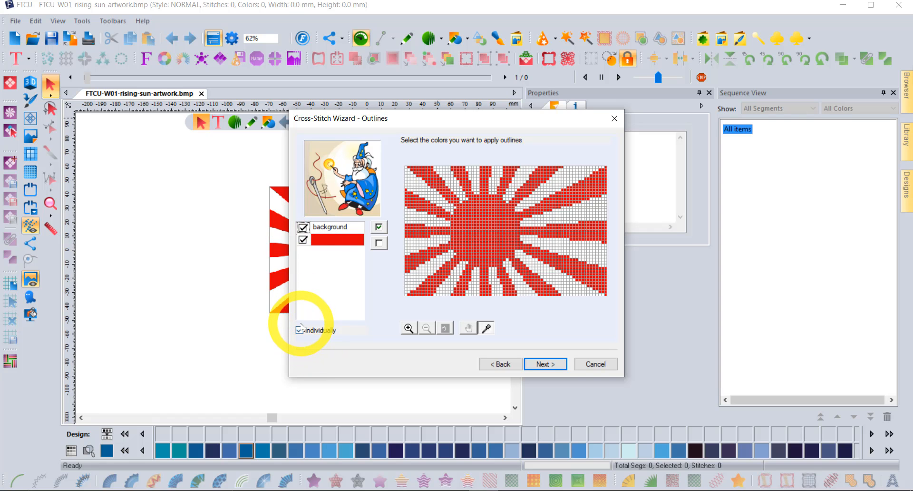
pyautogui.click(299, 330)
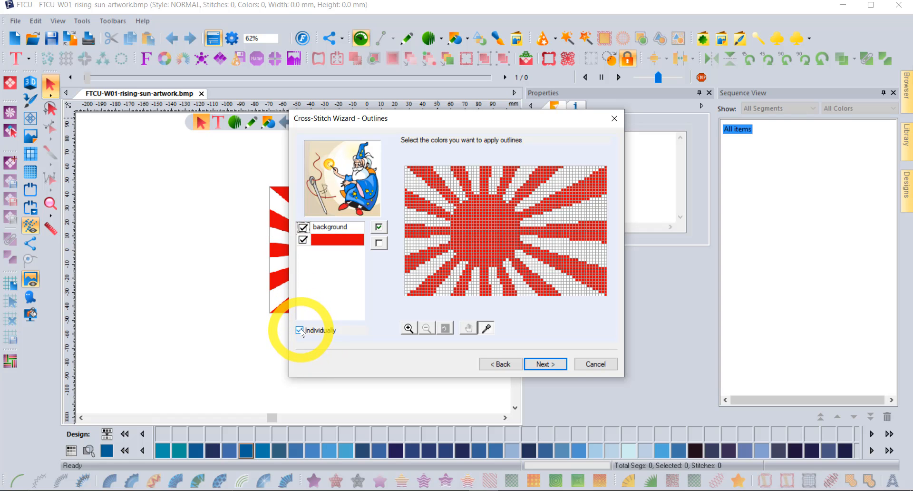
pyautogui.click(545, 364)
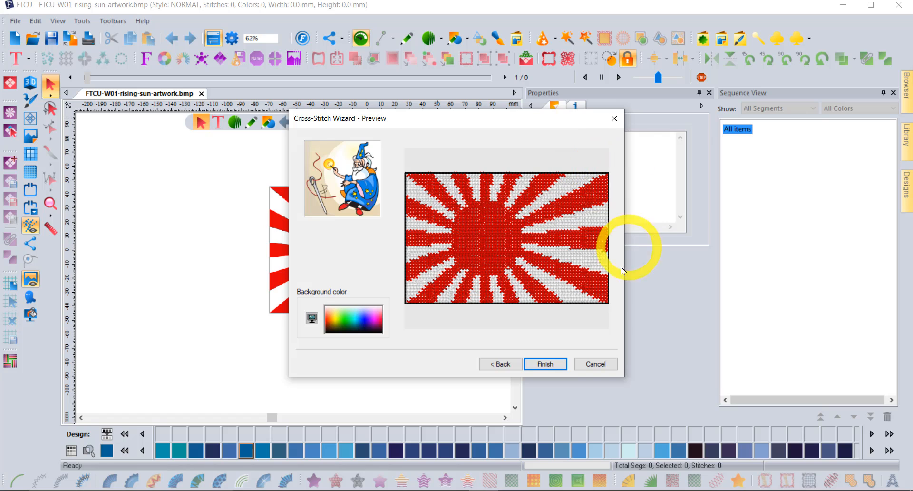
# - Return to the outline settings and preview the cross-stitch design with no colors outlined
pyautogui.click(500, 364)
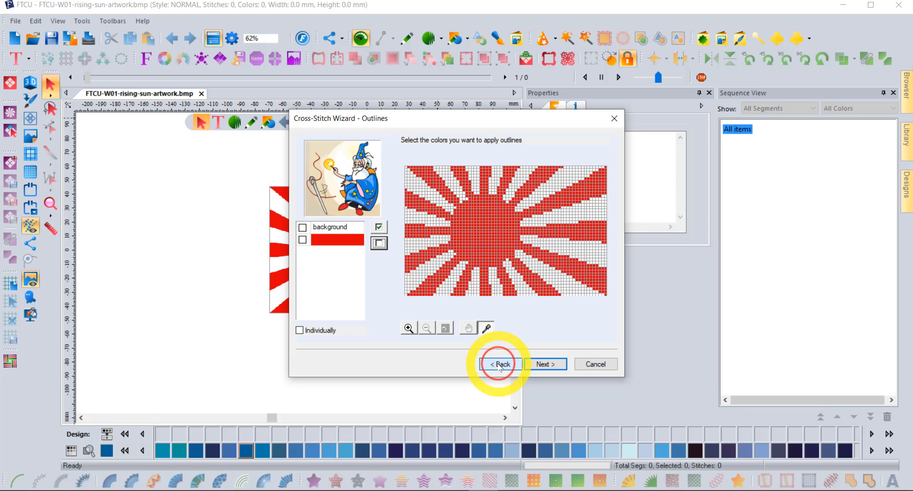
pyautogui.click(541, 365)
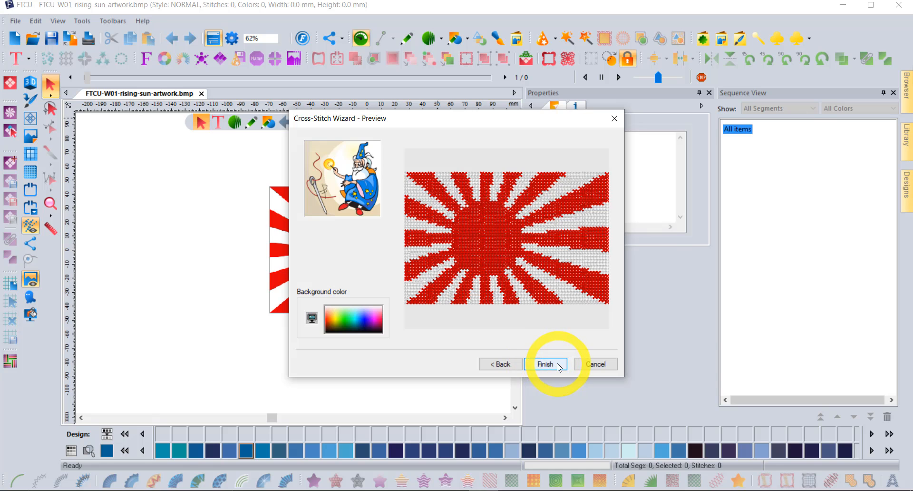
# - Finish the cross-stitch design, move the generated stitches directly below the rising sun artwork, and deselect them
pyautogui.click(542, 362)
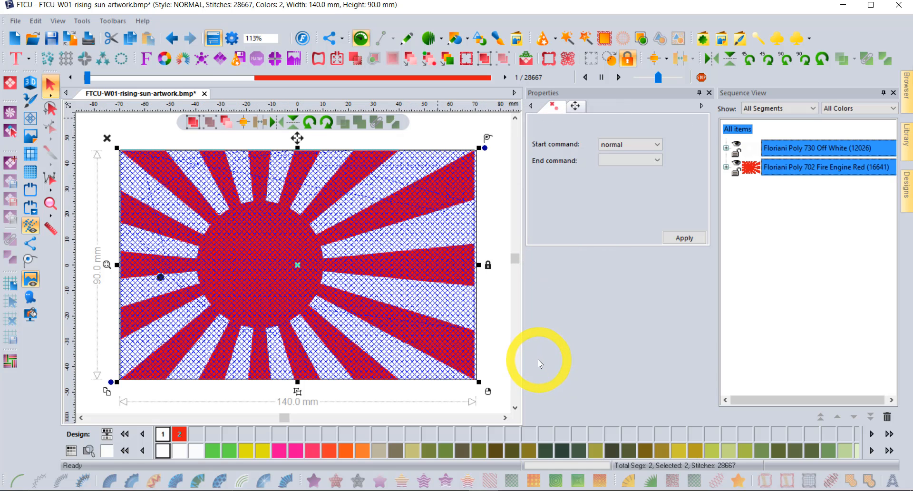
pyautogui.scroll(-1, 194, 244)
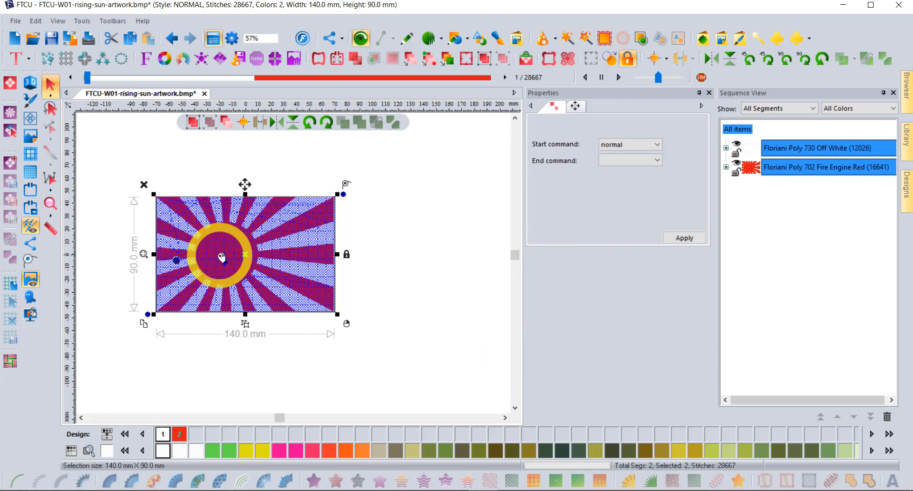
pyautogui.moveTo(221, 256); pyautogui.dragTo(224, 374)
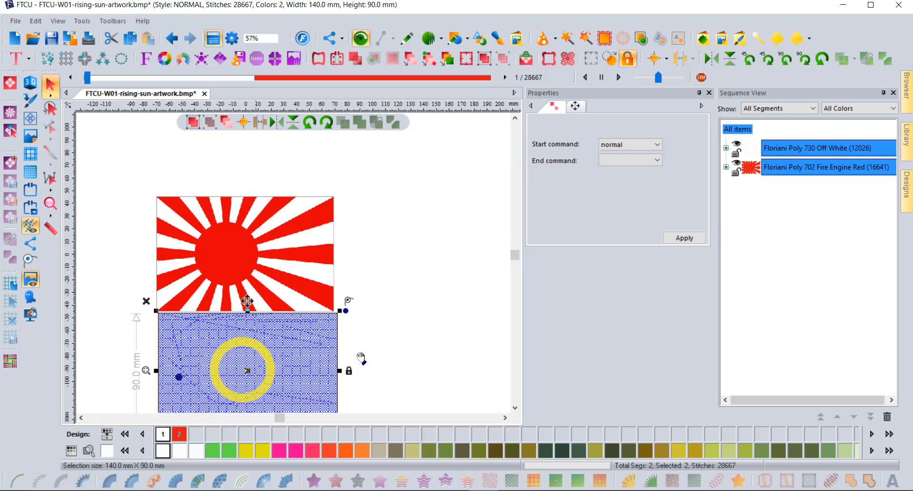
pyautogui.click(398, 326)
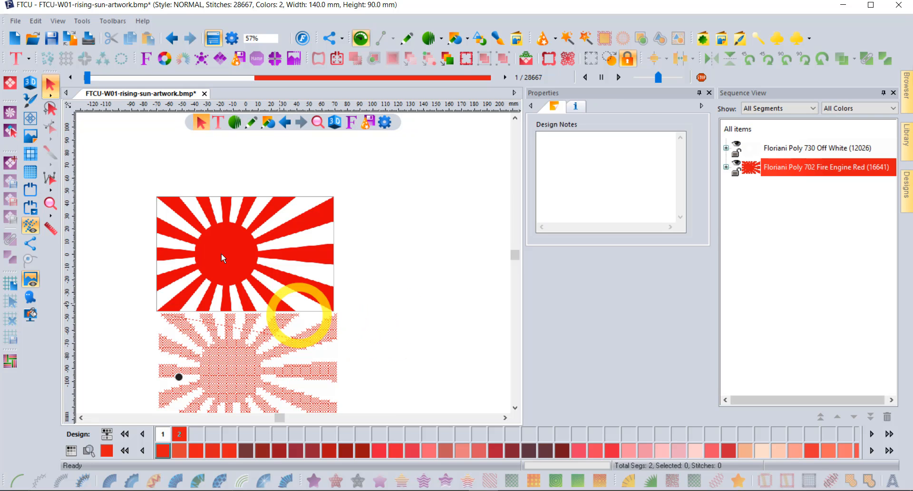
# - Examine the cross-stitches in 3D view and expand the Fire Engine Red color in the sequence
pyautogui.click(26, 83)
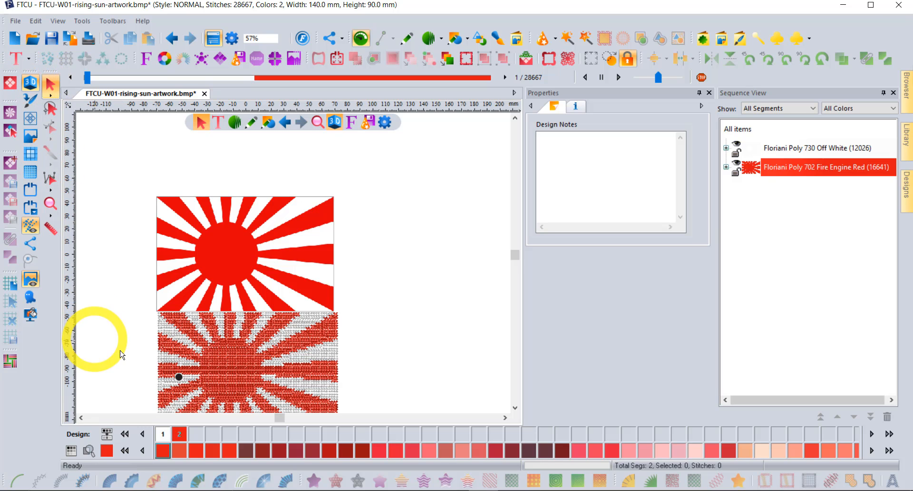
pyautogui.scroll(3, 178, 358)
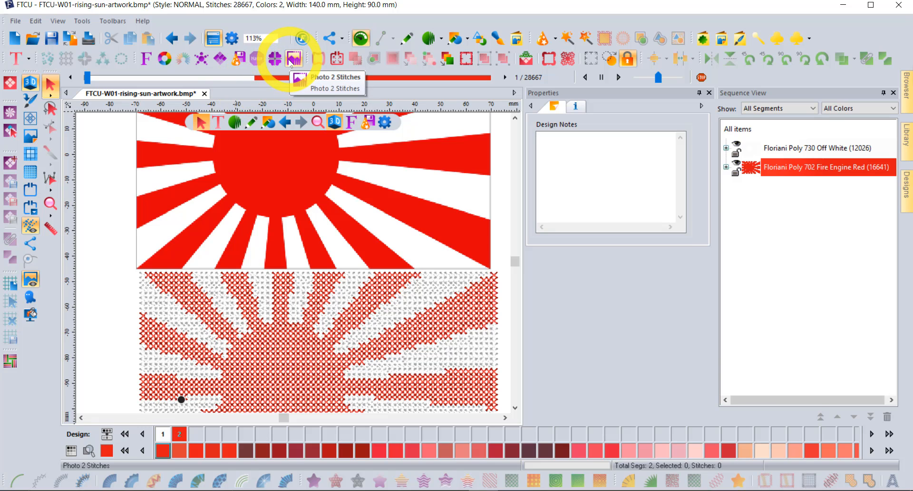
pyautogui.click(728, 167)
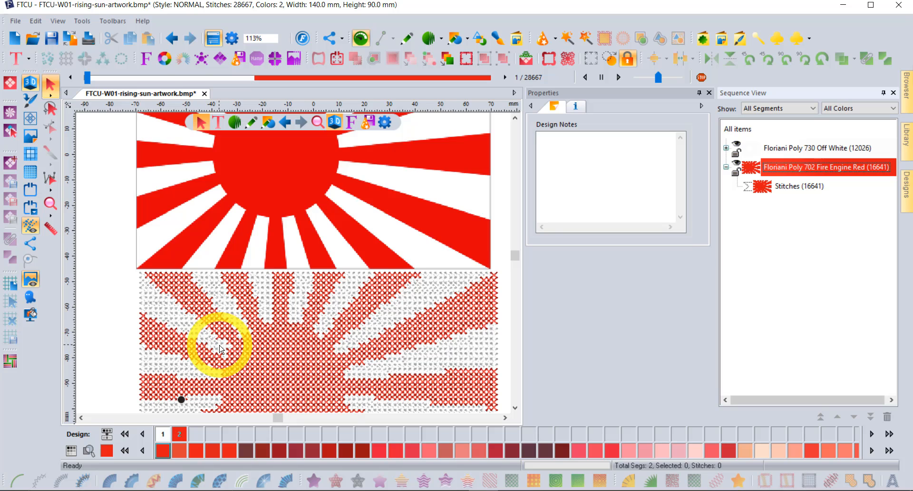
pyautogui.scroll(-3, 220, 349)
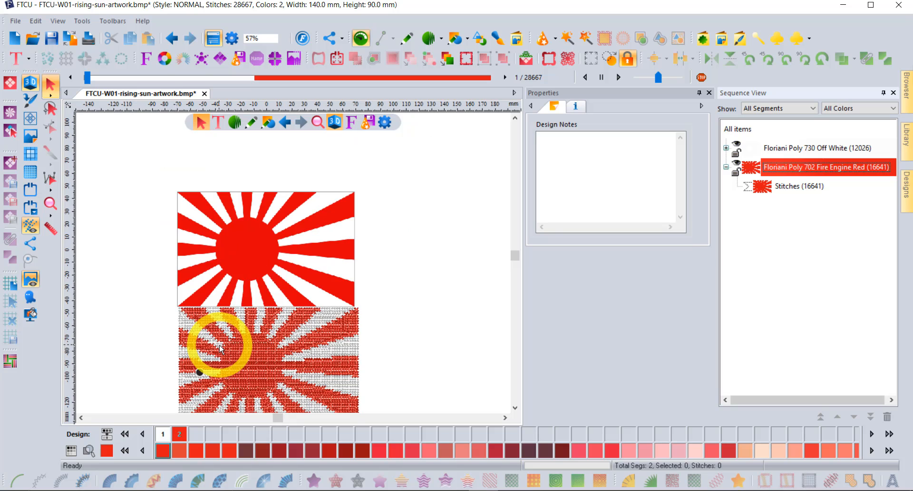
pyautogui.click(515, 407)
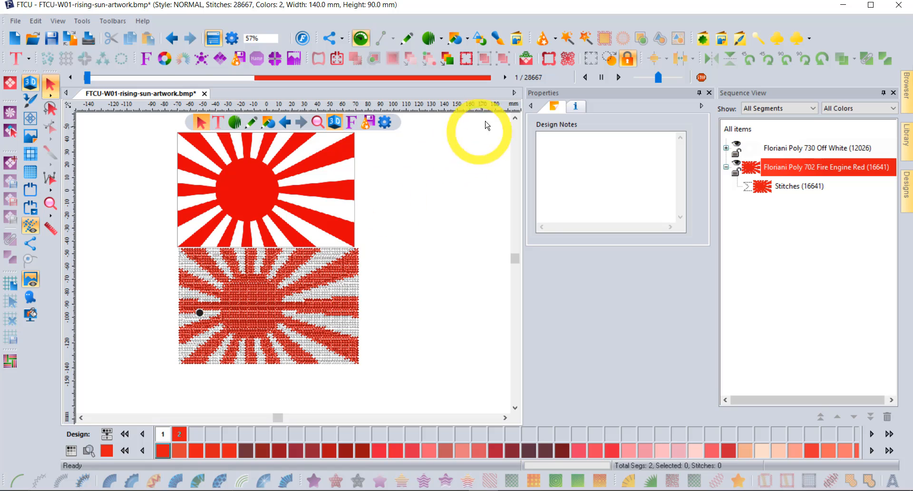
# - Switch to Visualizer to view the stitched-out flag sample on blue fabric, and return to FTCU
pyautogui.click(555, 40)
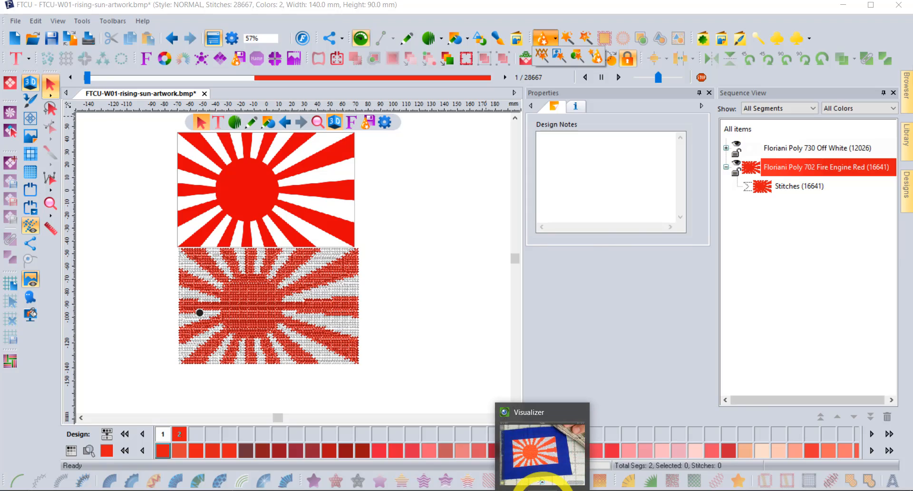
pyautogui.click(542, 483)
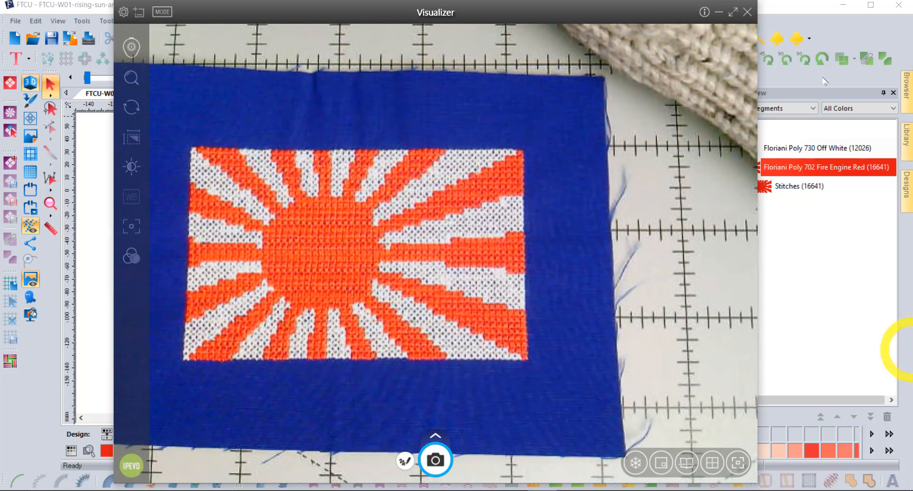
pyautogui.click(793, 23)
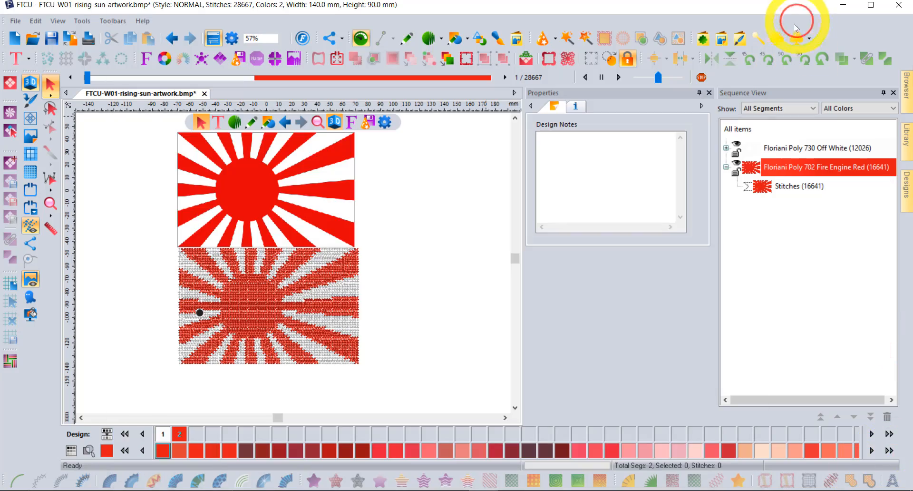
# - Start the Photo-Stitch Wizard on the rising sun image, accept its size, and generate Black and White stitches
pyautogui.click(555, 39)
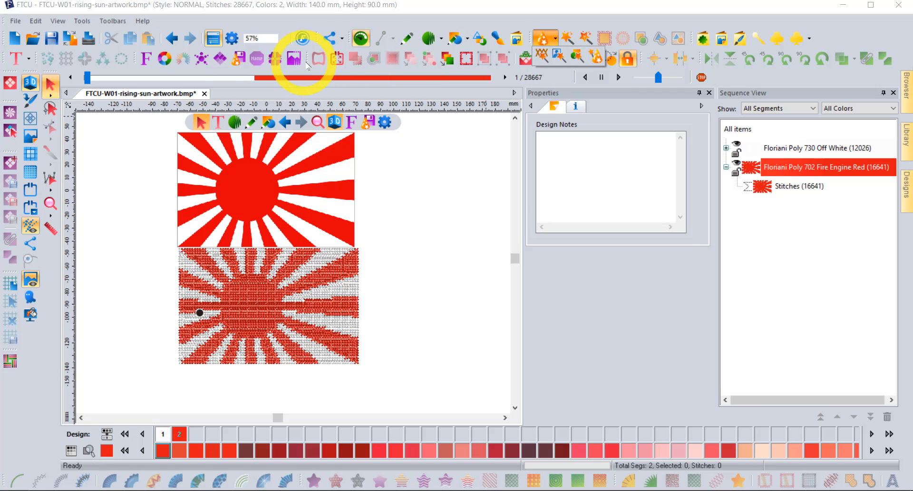
pyautogui.click(559, 58)
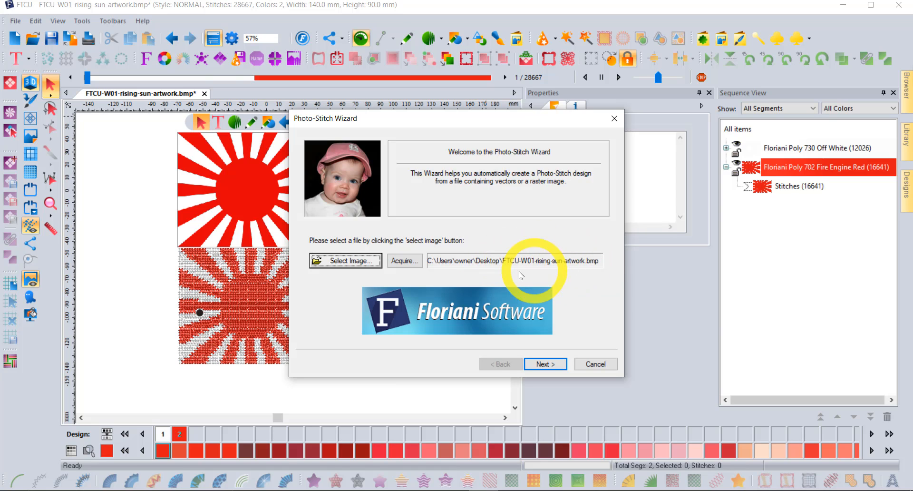
pyautogui.click(555, 364)
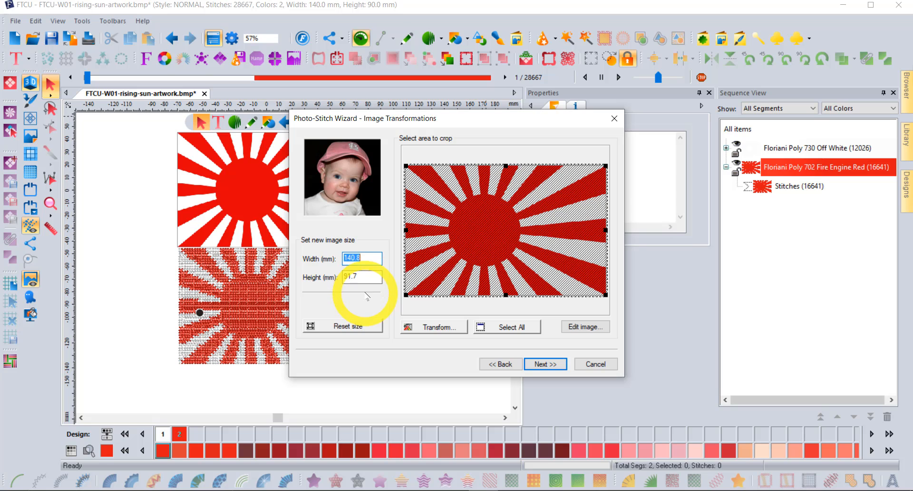
pyautogui.click(546, 363)
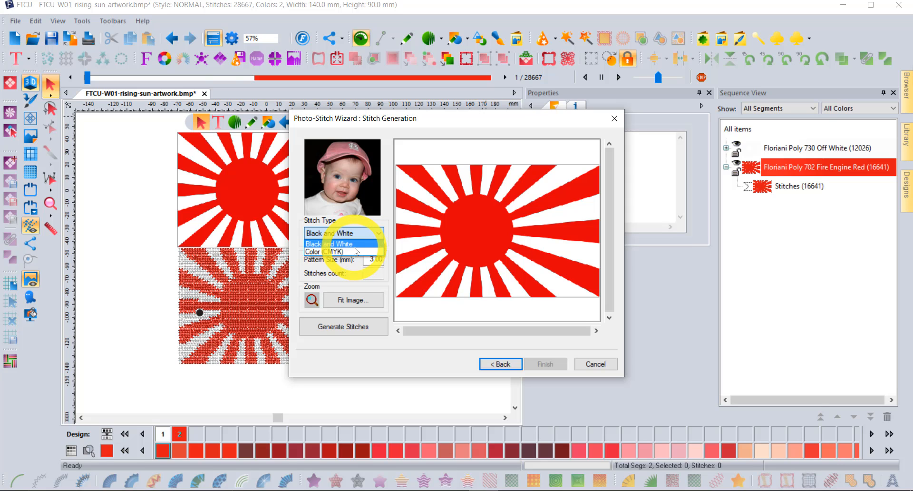
pyautogui.click(353, 244)
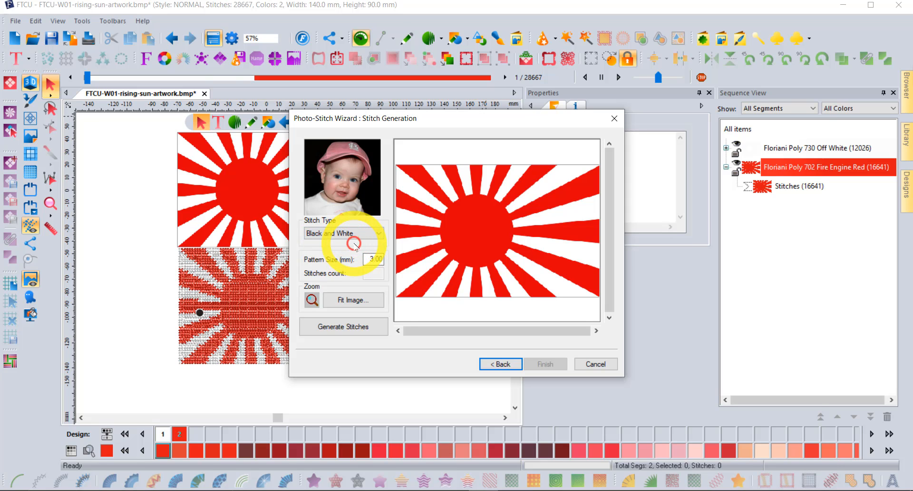
pyautogui.click(346, 331)
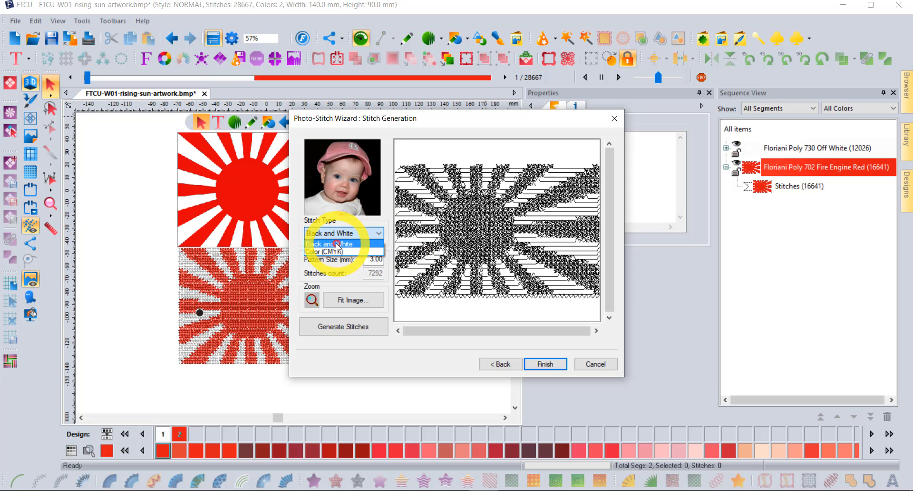
# - Change the photo-stitch type to Color (CMYK), generate the stitches, and finish the wizard
pyautogui.click(339, 243)
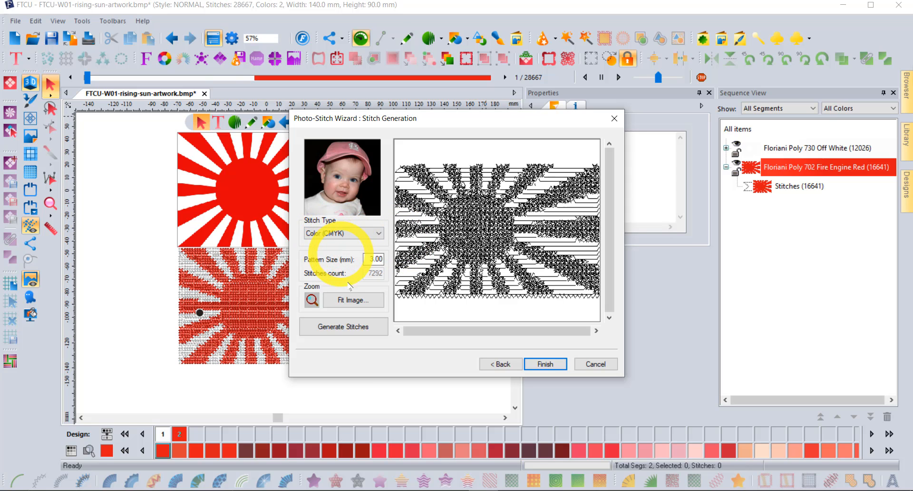
pyautogui.click(347, 328)
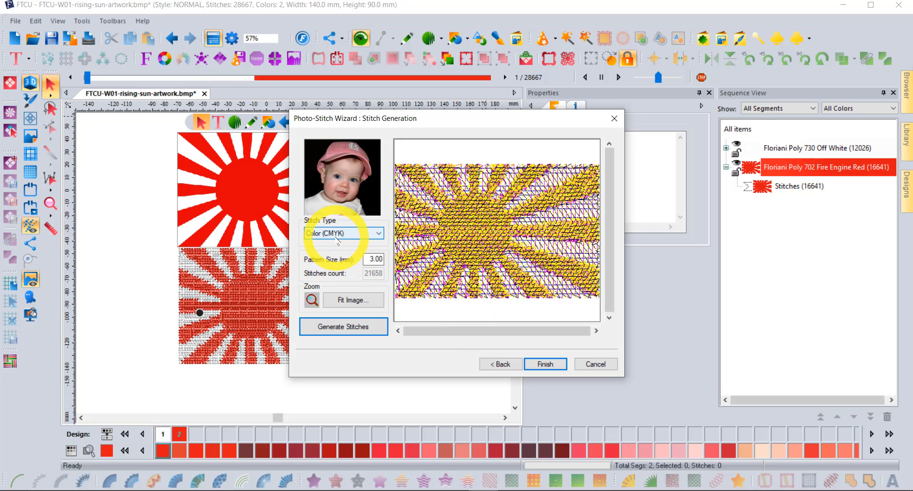
pyautogui.click(548, 365)
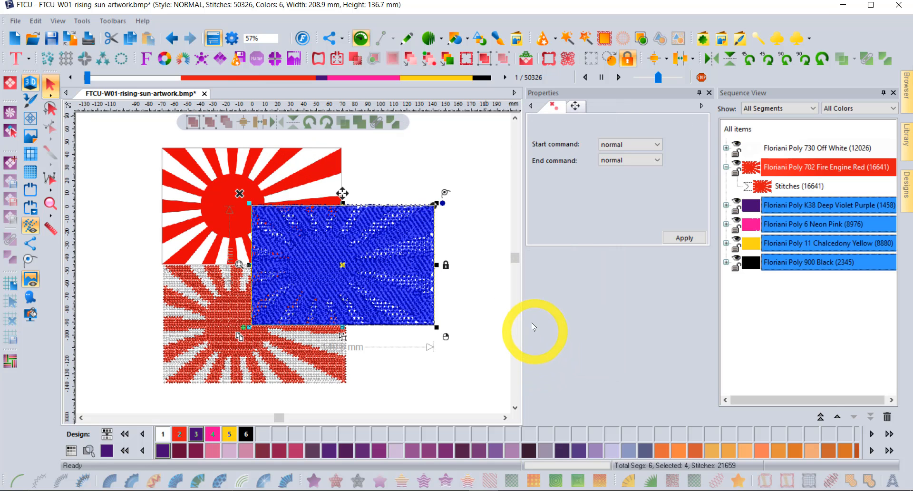
# - Move the photo-stitch design to the right of the cross-stitch design and deselect it
pyautogui.moveTo(347, 254); pyautogui.dragTo(445, 314)
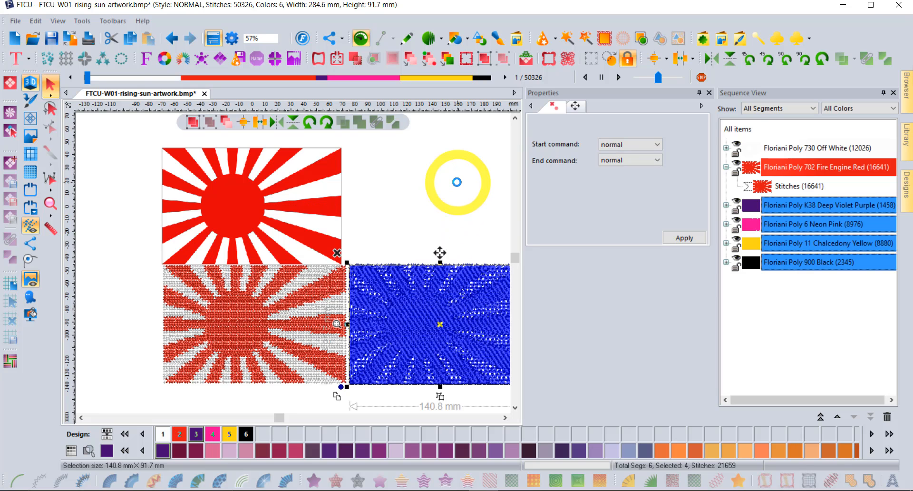
pyautogui.click(457, 182)
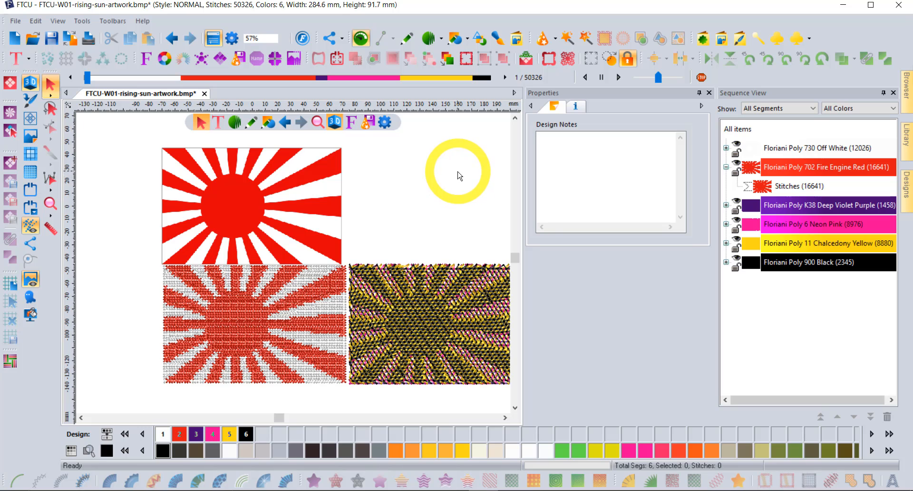
pyautogui.click(502, 419)
# - Start the Auto Artwork Wizard, load FTCU-W01-rising-sun-artwork.bmp, and accept the image size
pyautogui.click(553, 40)
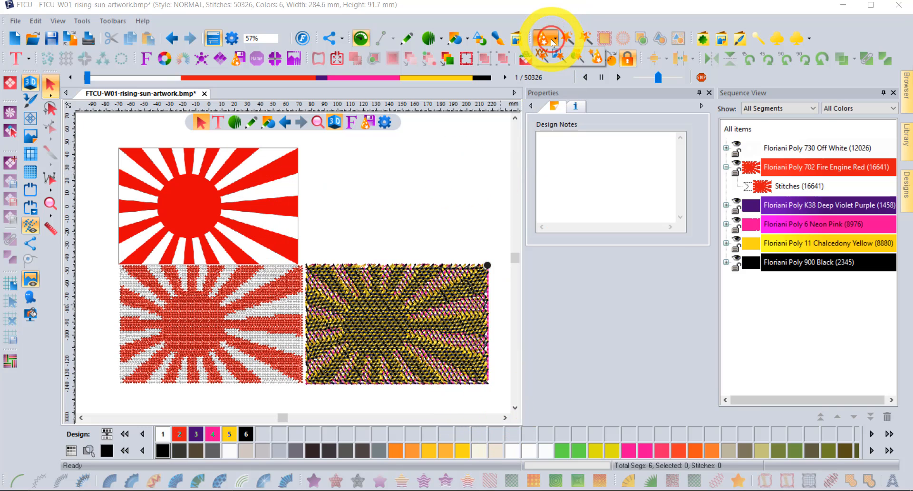
pyautogui.click(578, 56)
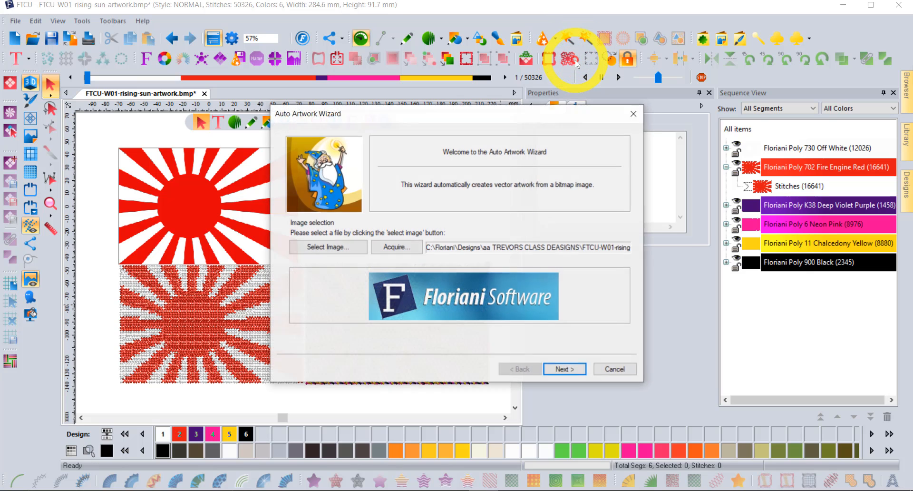
pyautogui.click(329, 248)
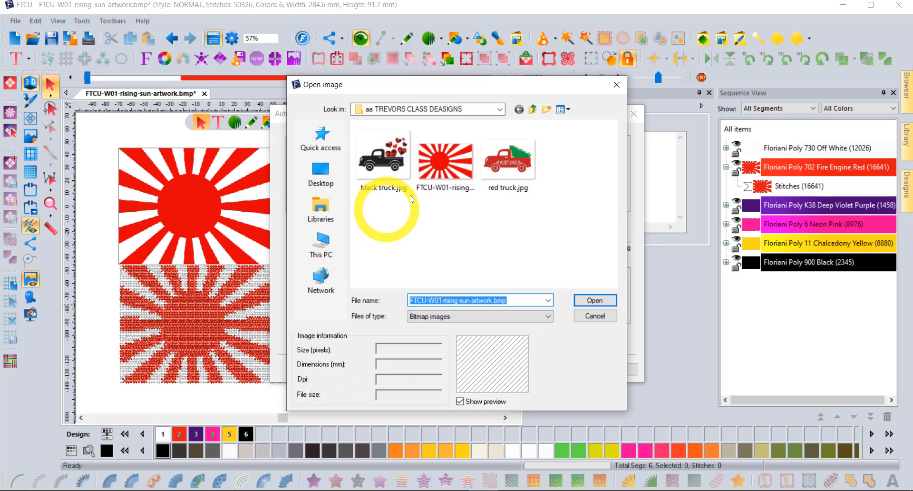
pyautogui.click(468, 160)
pyautogui.click(594, 300)
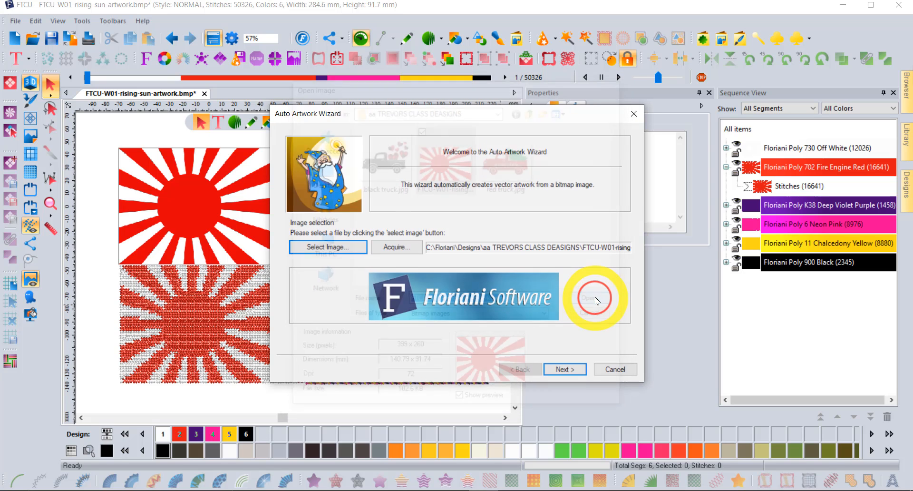
pyautogui.click(568, 369)
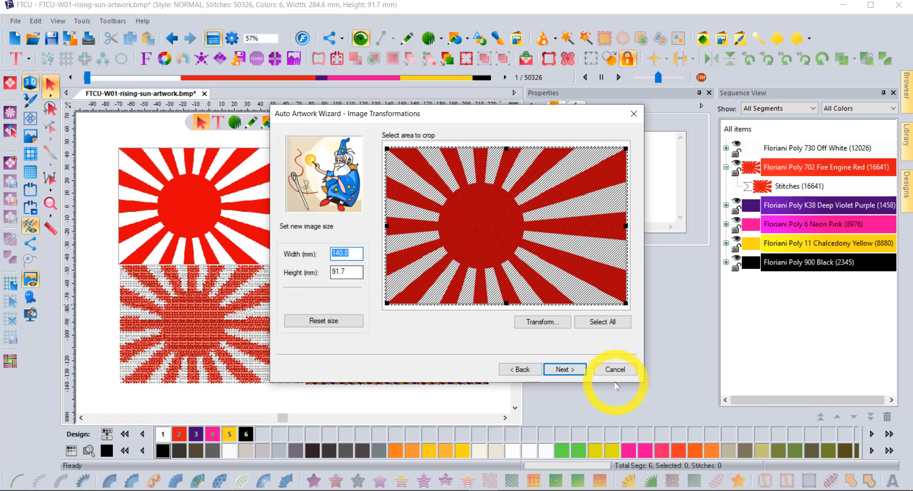
pyautogui.click(576, 374)
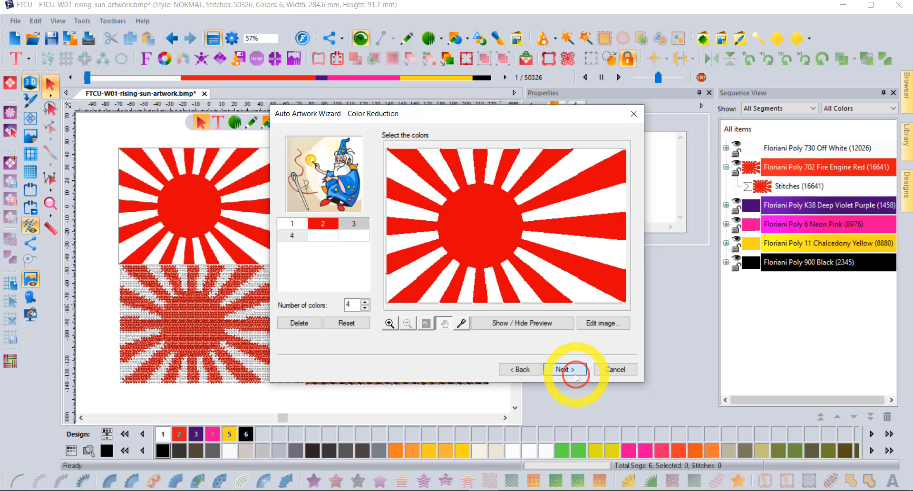
# - Delete colors 4 and 3 in the color reduction to keep only white and red
pyautogui.click(292, 235)
pyautogui.click(299, 322)
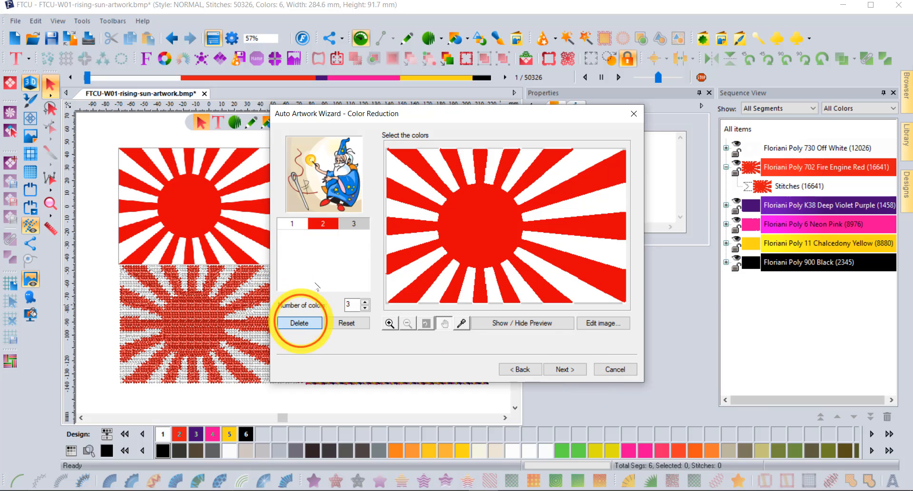
pyautogui.click(353, 223)
pyautogui.click(302, 324)
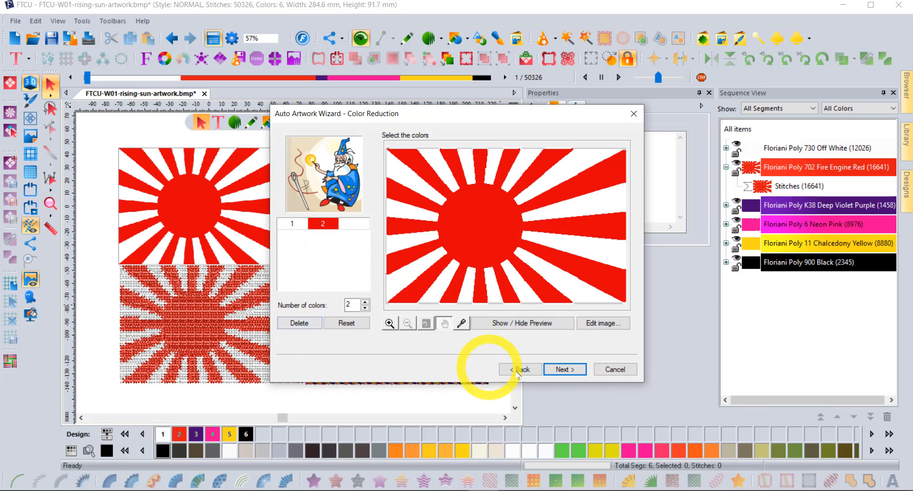
# - Vectorize the image with the background color area filled, and move the new artwork above the photo-stitch design
pyautogui.click(564, 369)
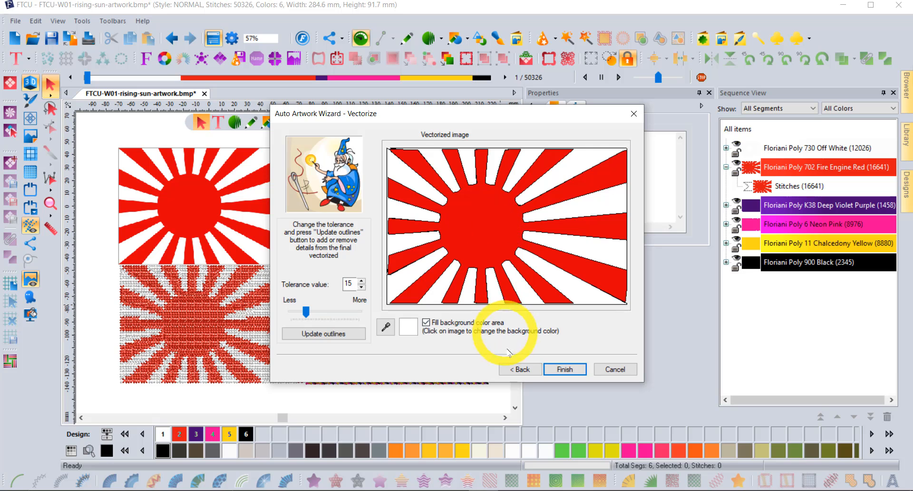
pyautogui.click(565, 369)
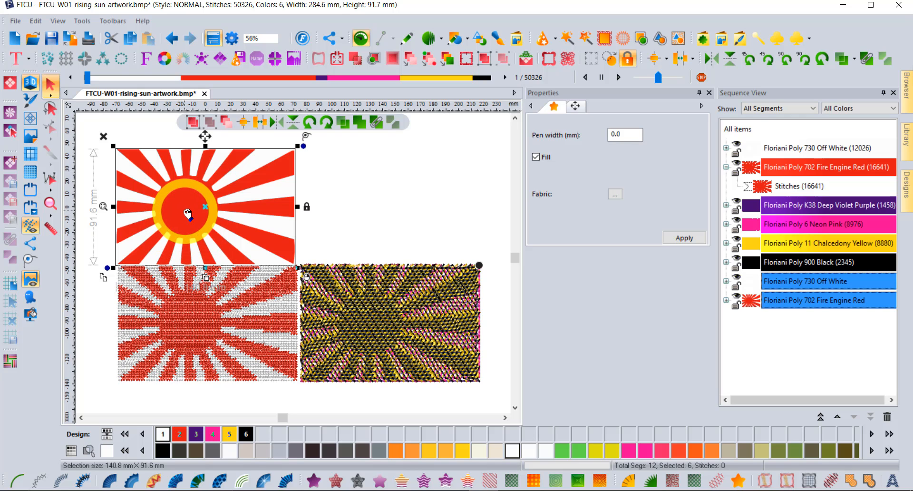
pyautogui.moveTo(188, 214); pyautogui.dragTo(374, 208)
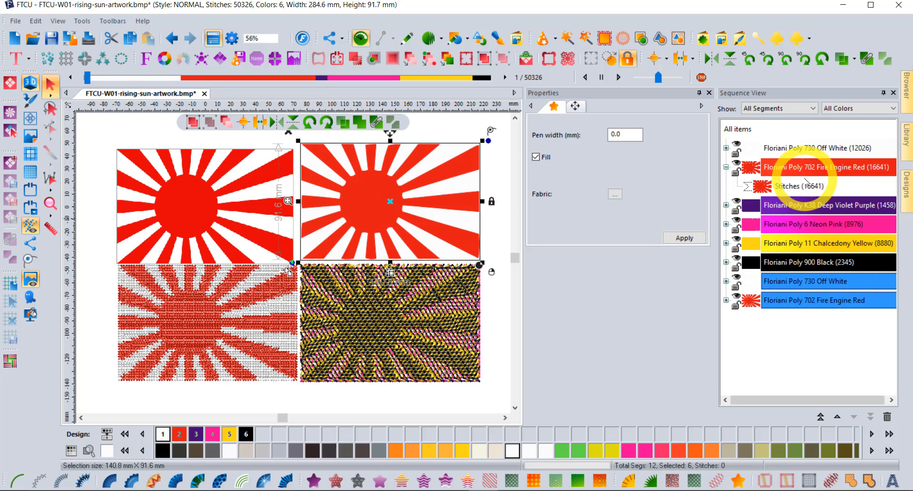
# - Recolor all Floriani Poly 730 Off White artwork segments of the vectorized design to Floriani Poly 237 Bean Green and deselect them
pyautogui.click(725, 301)
pyautogui.click(759, 319)
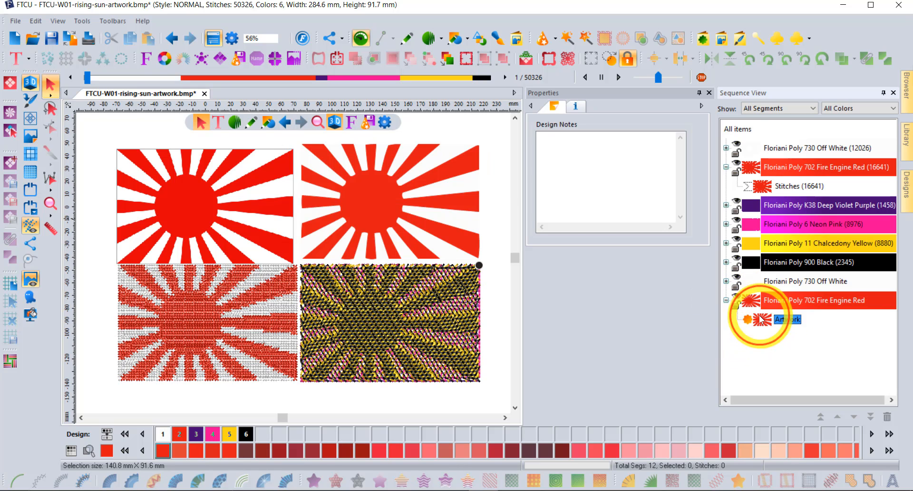
pyautogui.click(743, 285)
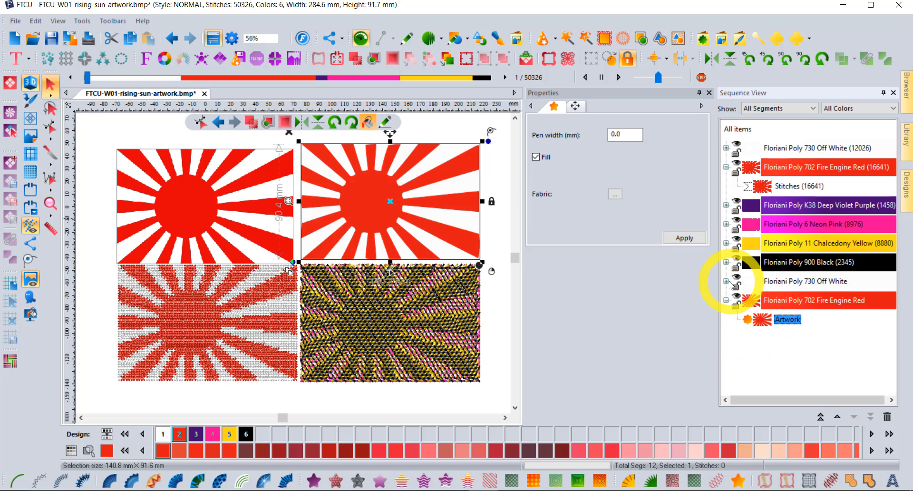
pyautogui.click(773, 284)
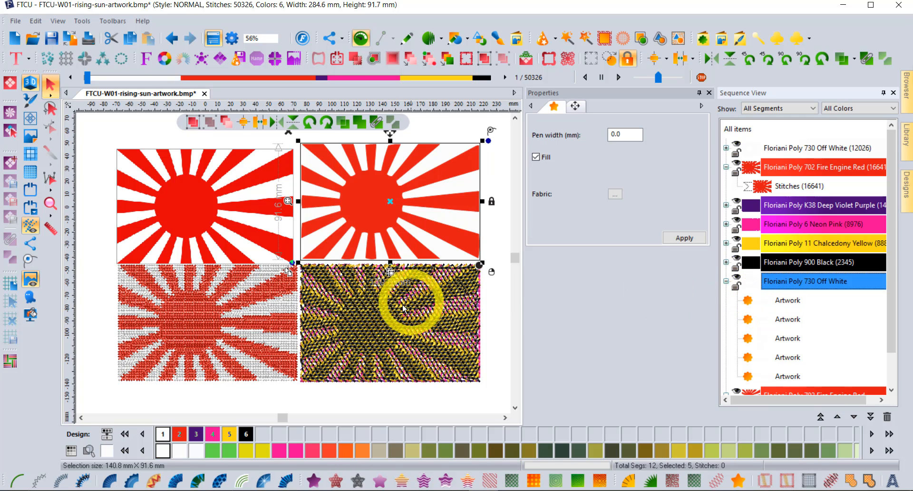
pyautogui.click(431, 450)
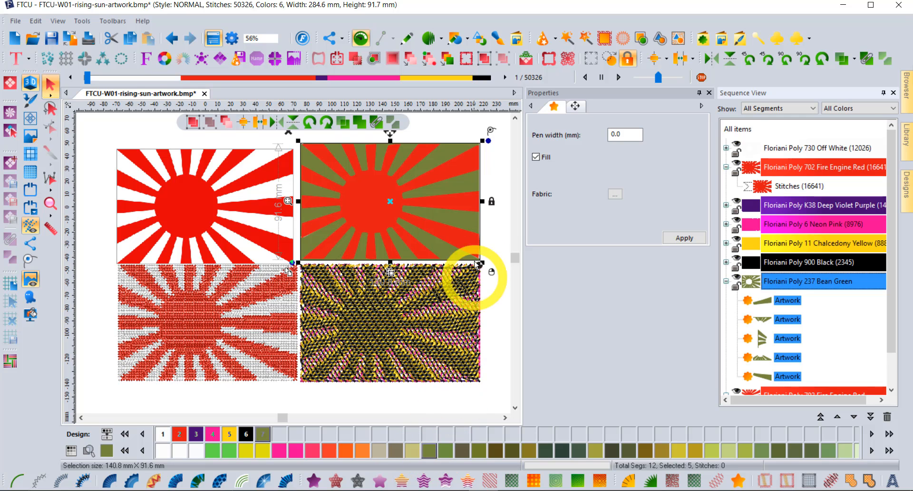
pyautogui.click(498, 176)
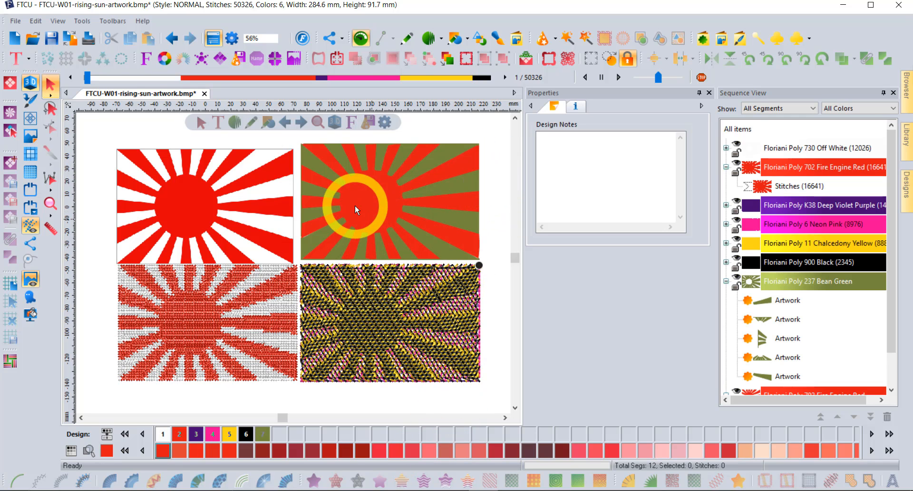
# - Examine the edges between the green rays and the red sun artwork up close for vectorizing gaps
pyautogui.scroll(1, 339, 202)
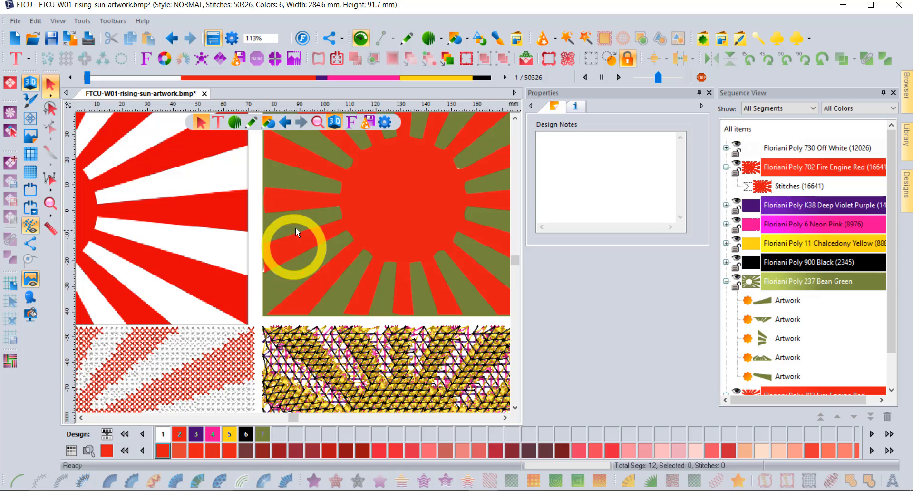
pyautogui.scroll(1, 295, 227)
pyautogui.scroll(-1, 321, 176)
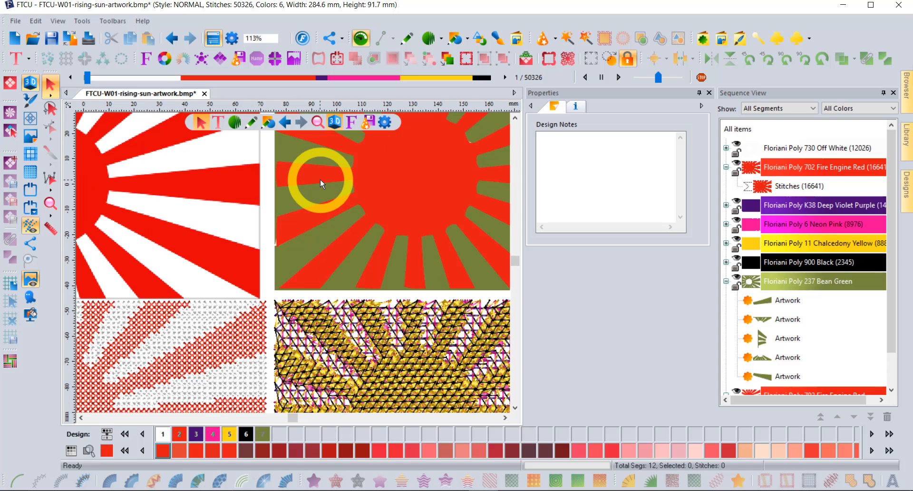
pyautogui.scroll(-1, 321, 185)
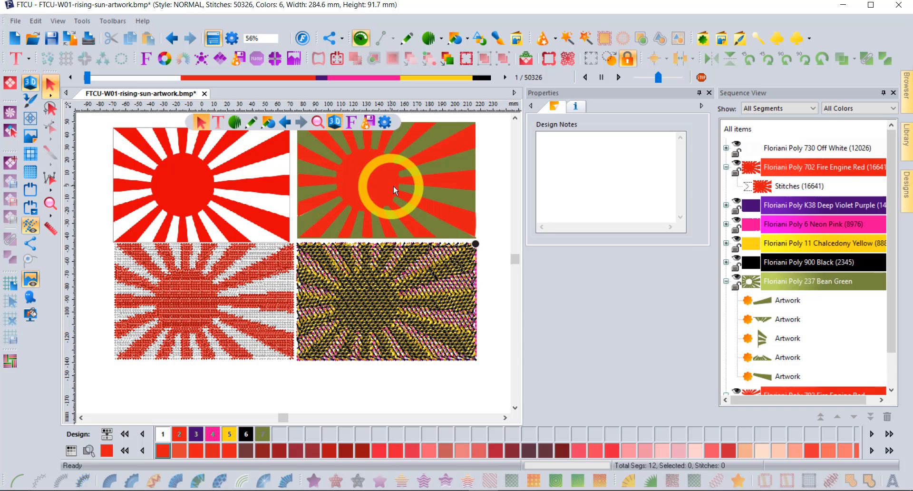
pyautogui.scroll(3, 397, 187)
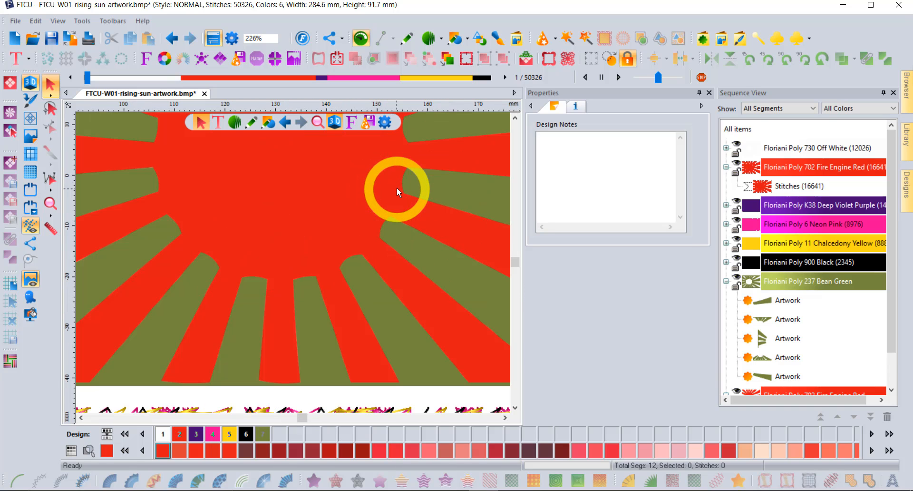
pyautogui.click(394, 257)
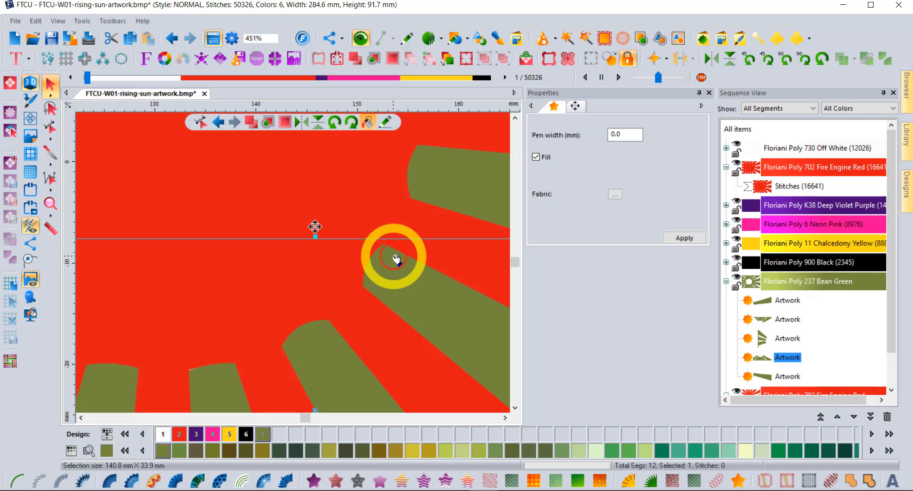
pyautogui.click(403, 188)
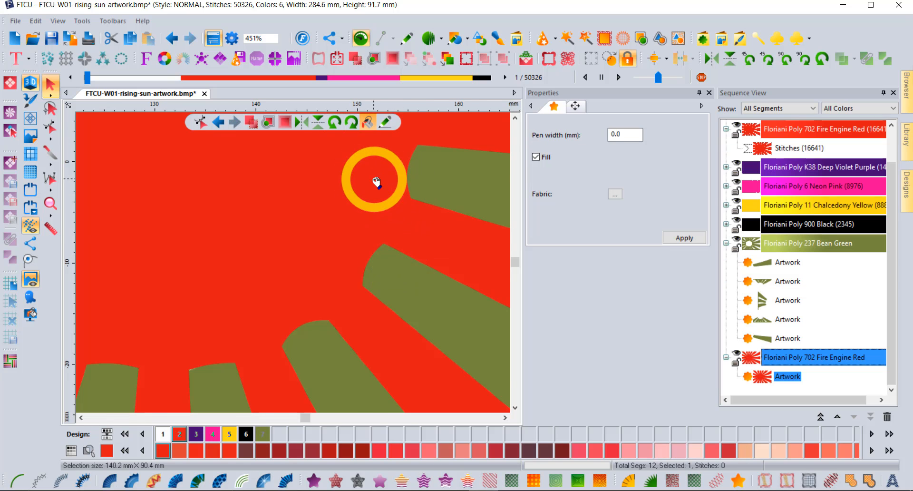
pyautogui.scroll(-1, 373, 181)
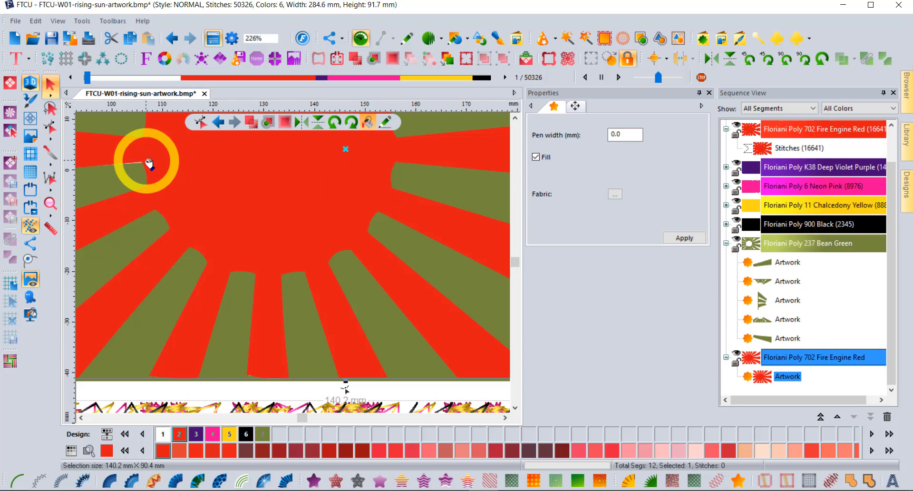
pyautogui.scroll(1, 145, 162)
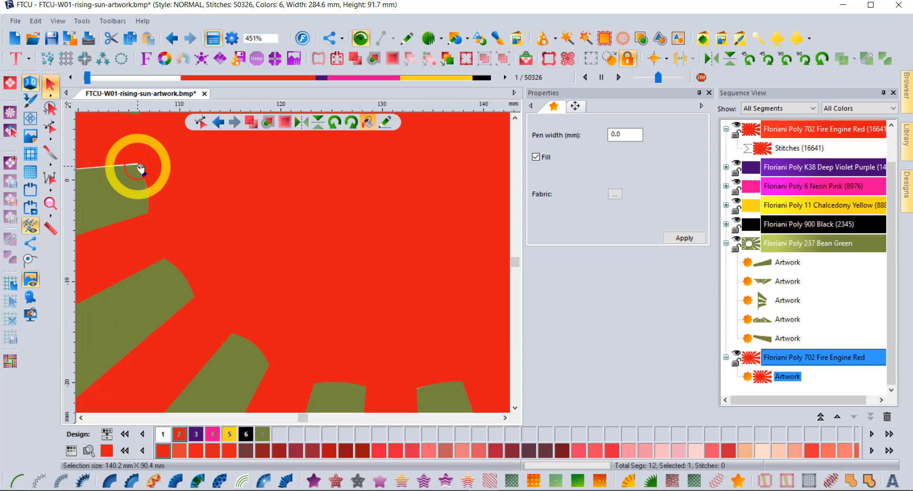
# - Edit the red artwork's outline by moving the node at the green ray's upper inner corner slightly down over the white sliver, and deselect
pyautogui.click(143, 162)
pyautogui.click(50, 126)
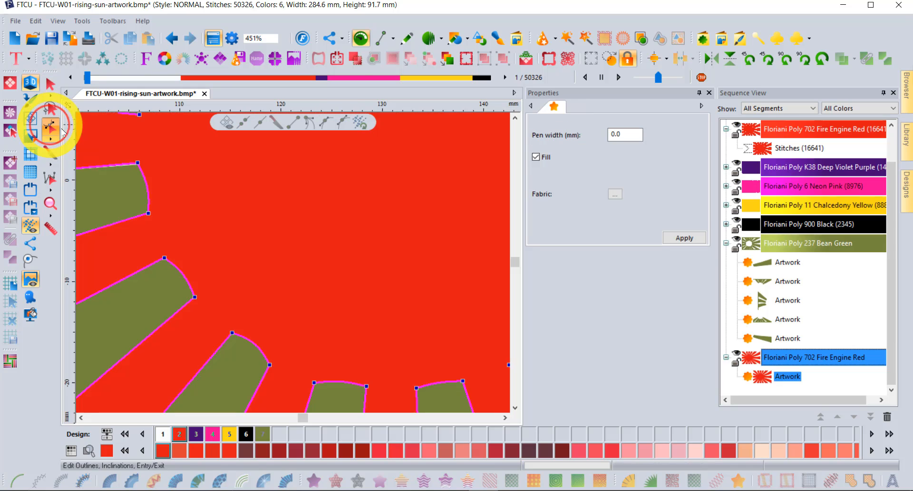
pyautogui.click(138, 164)
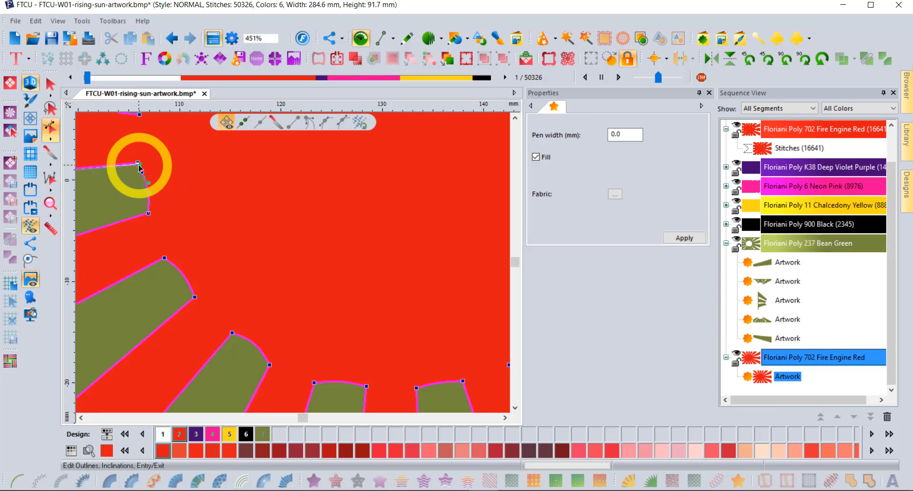
pyautogui.moveTo(139, 165); pyautogui.dragTo(139, 168)
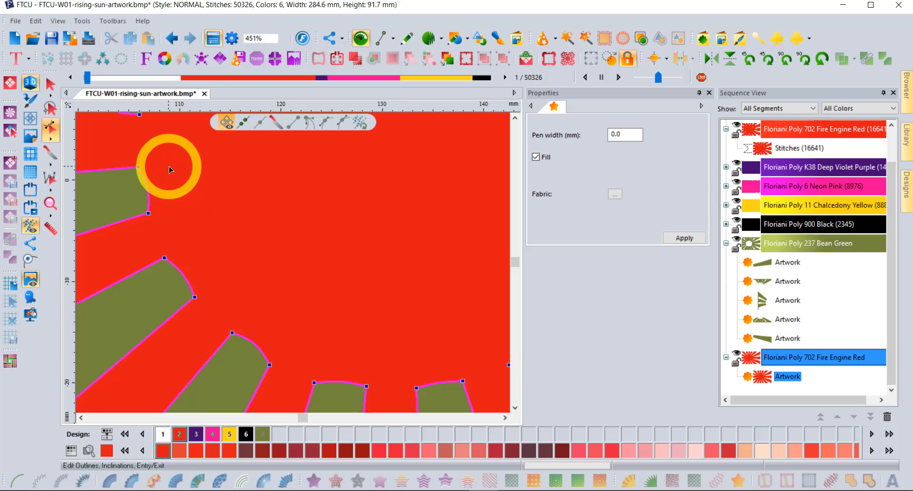
pyautogui.scroll(-8, 170, 170)
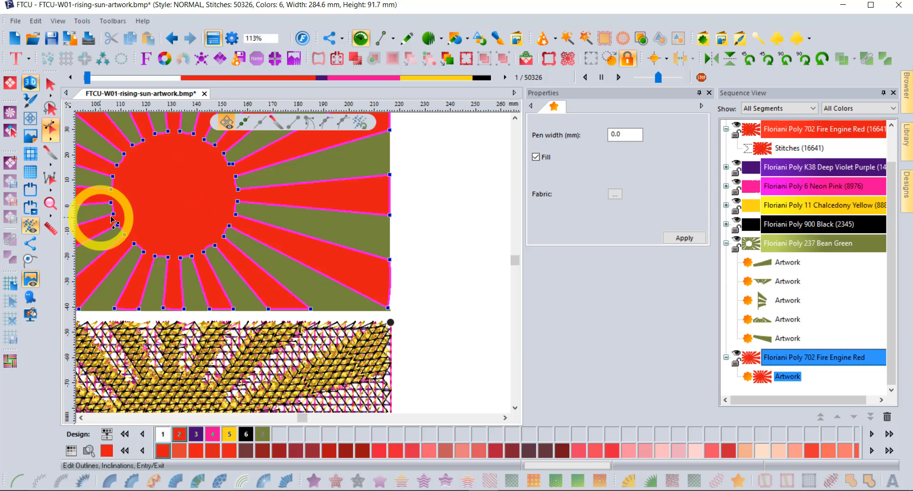
pyautogui.click(80, 417)
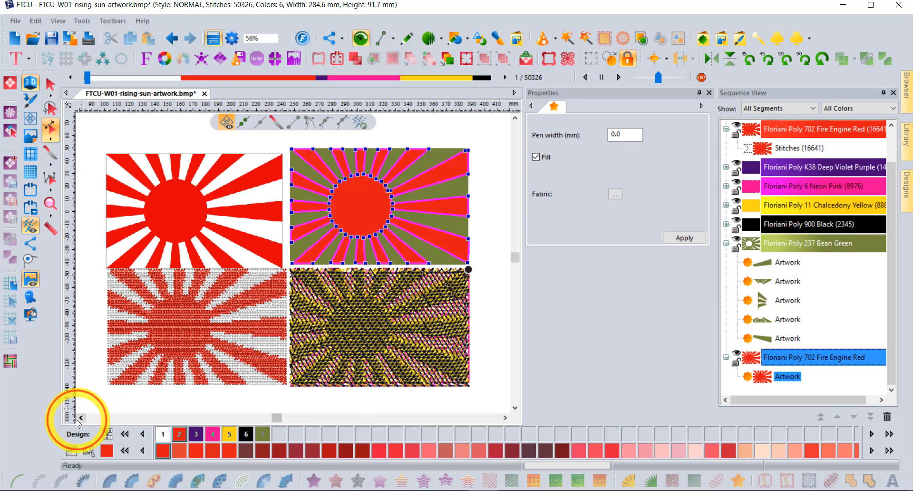
pyautogui.click(50, 84)
pyautogui.click(191, 163)
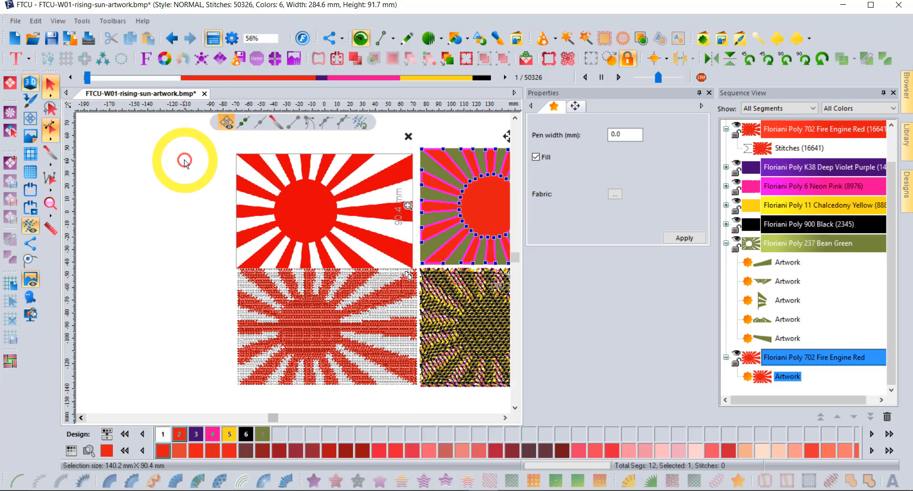
pyautogui.click(505, 417)
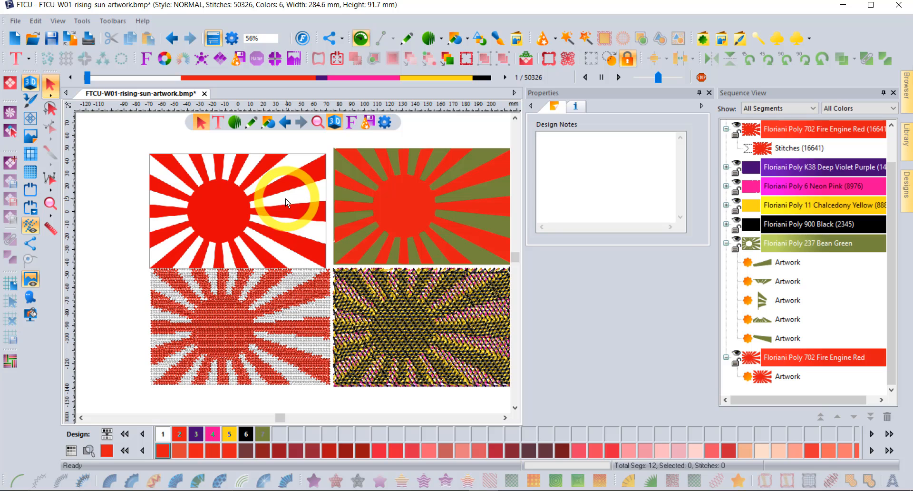
# - Start the Autodigitizer Wizard, load FTCU-W01-rising-sun-artwork.bmp from the Desktop, and accept the image size
pyautogui.click(554, 38)
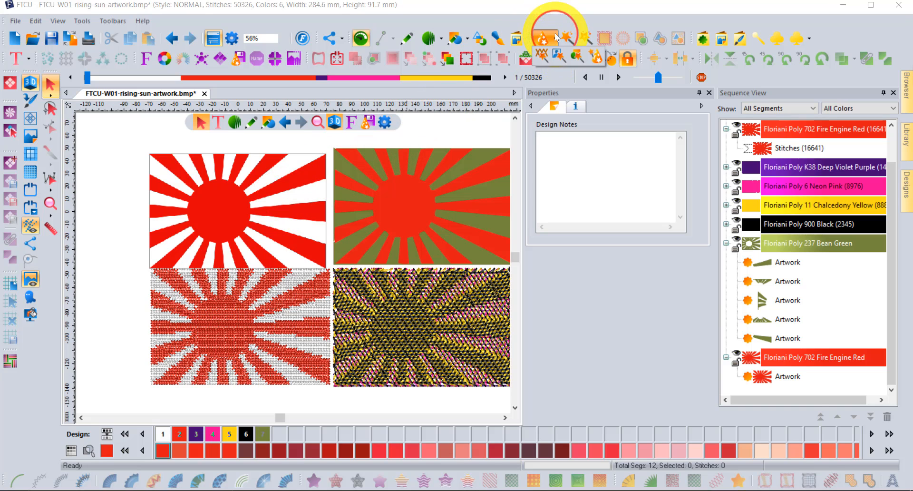
pyautogui.click(594, 58)
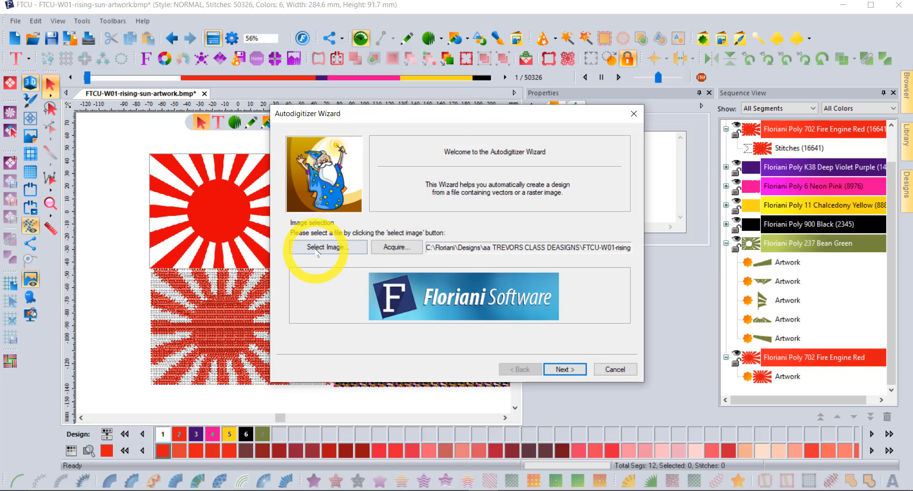
pyautogui.click(304, 247)
pyautogui.click(320, 172)
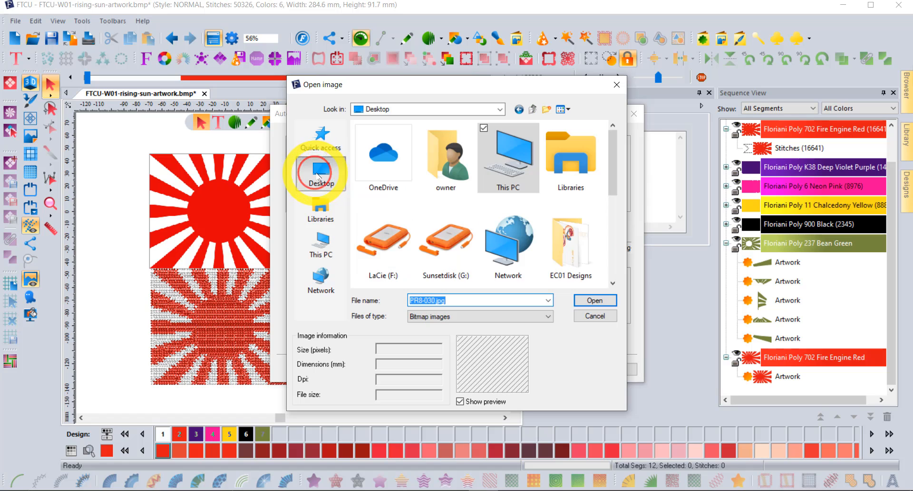
pyautogui.scroll(-1, 436, 196)
pyautogui.scroll(-1, 437, 196)
pyautogui.click(438, 240)
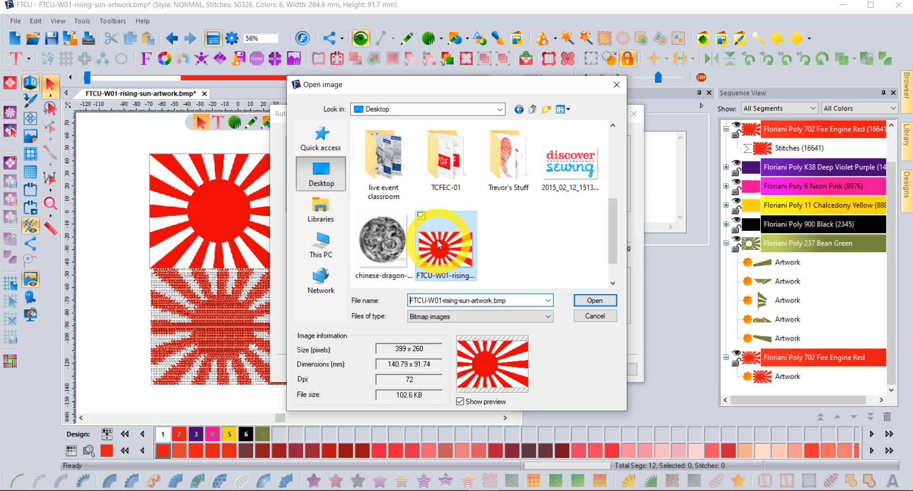
pyautogui.click(594, 300)
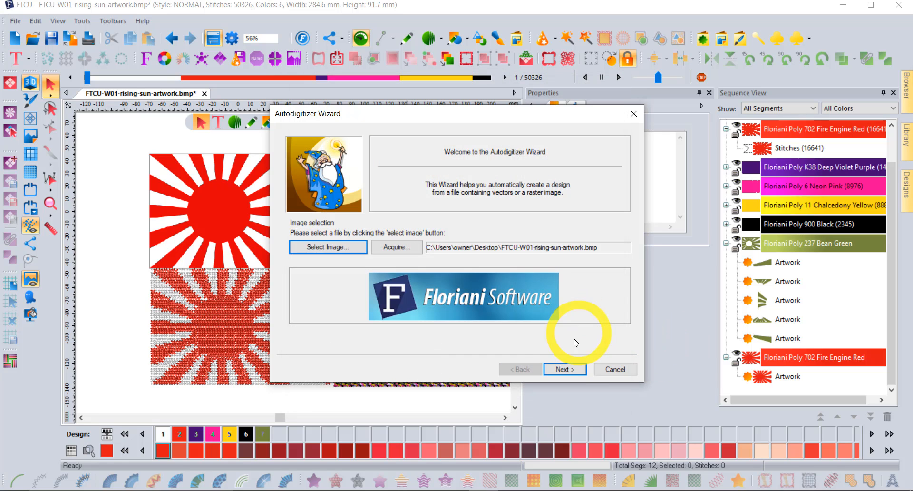
pyautogui.click(573, 372)
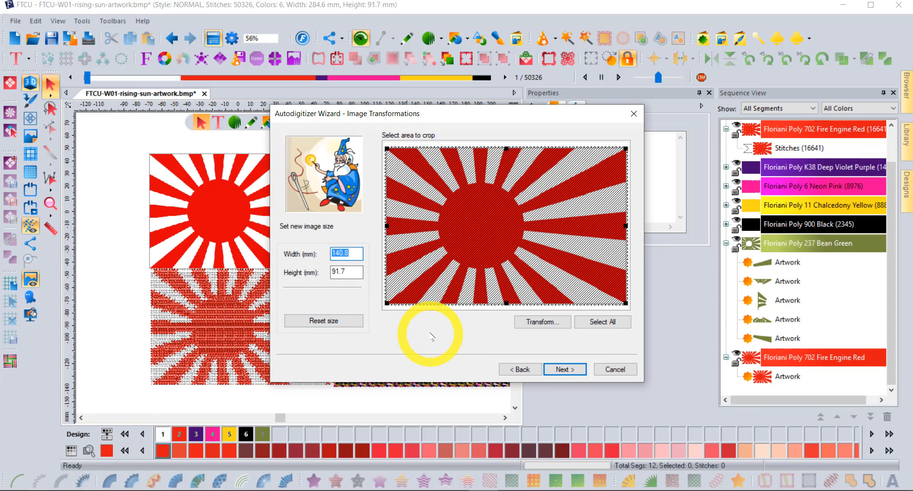
pyautogui.click(573, 371)
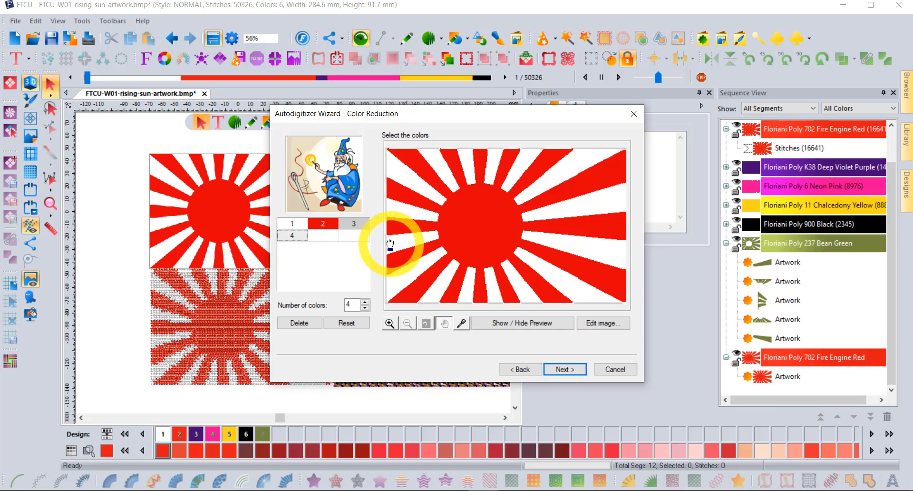
# - Delete colors 4 and 3 in the Autodigitizer color reduction to keep only white and red
pyautogui.click(310, 322)
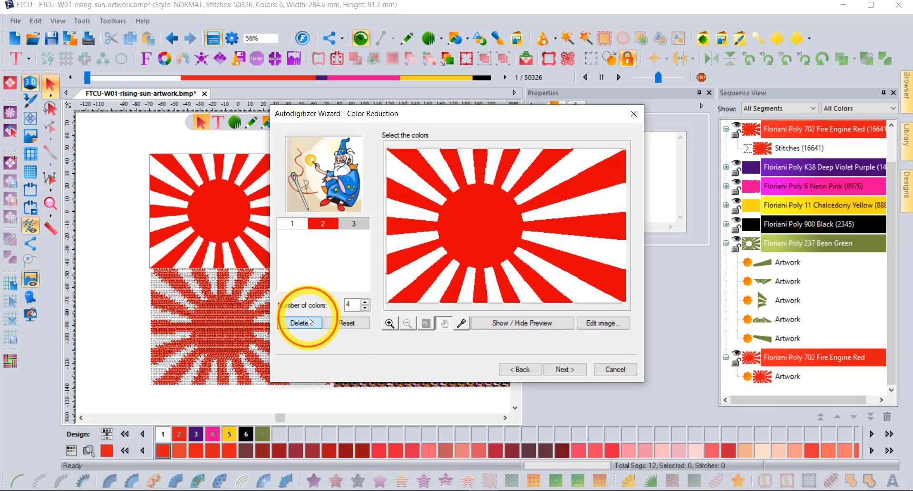
pyautogui.click(353, 223)
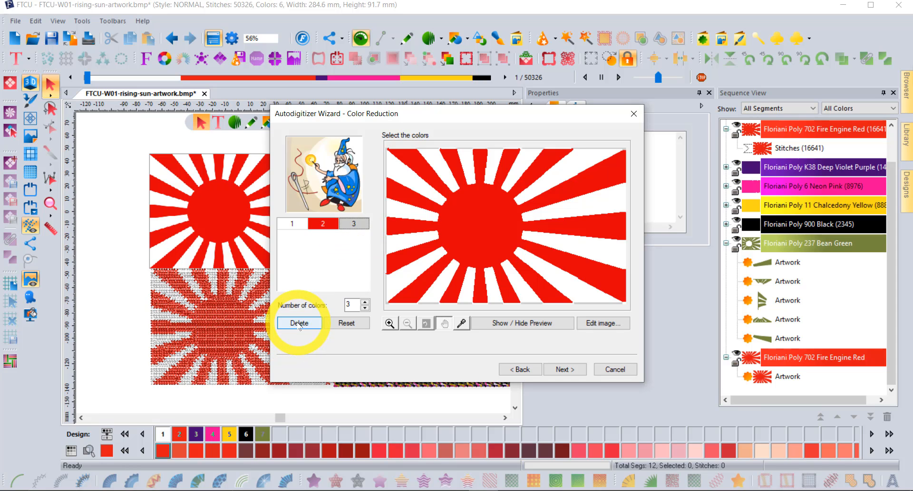
pyautogui.click(299, 327)
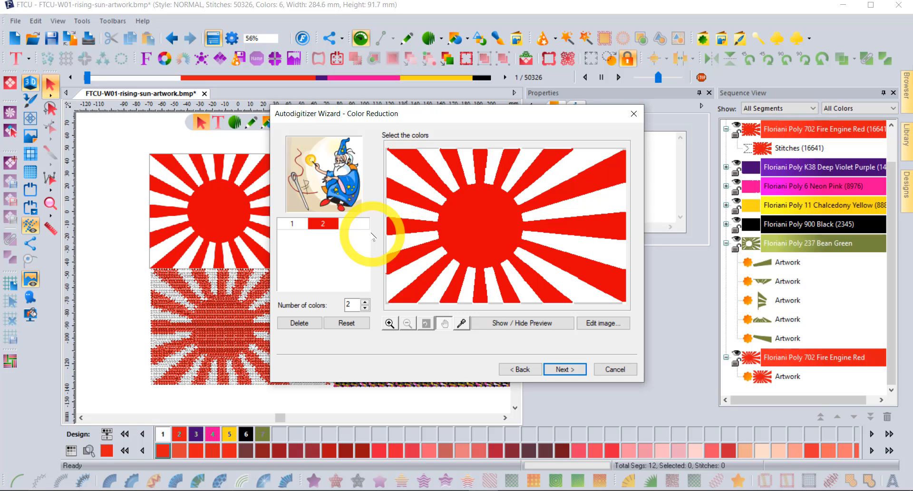
# - Open the wizard's image for editing in Paint, look at it, and return to the Autodigitizer color reduction
pyautogui.click(607, 327)
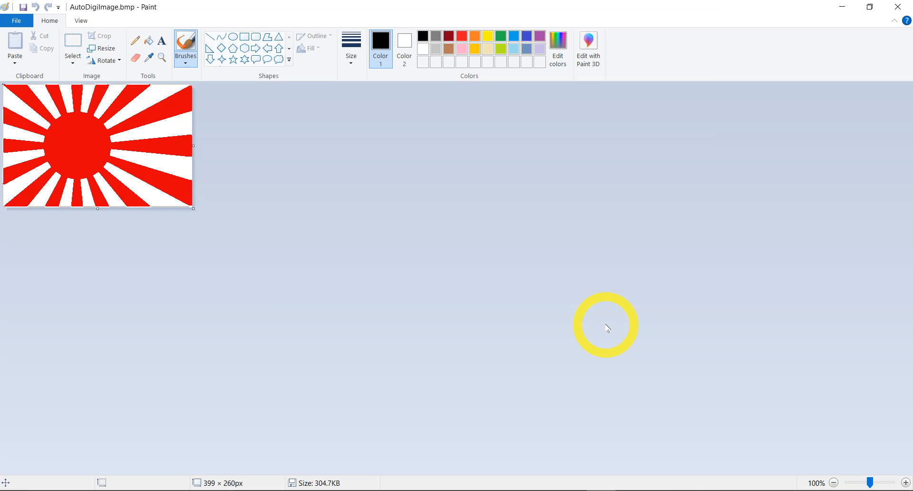
pyautogui.click(95, 62)
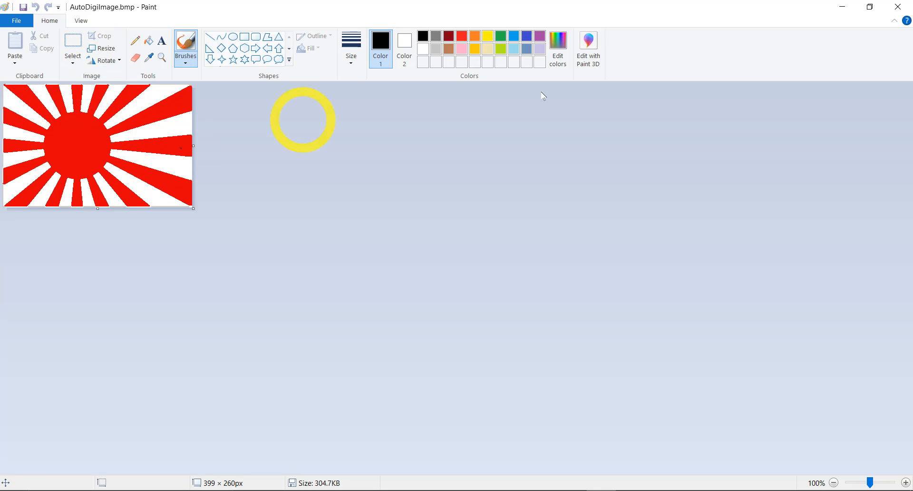
pyautogui.click(898, 7)
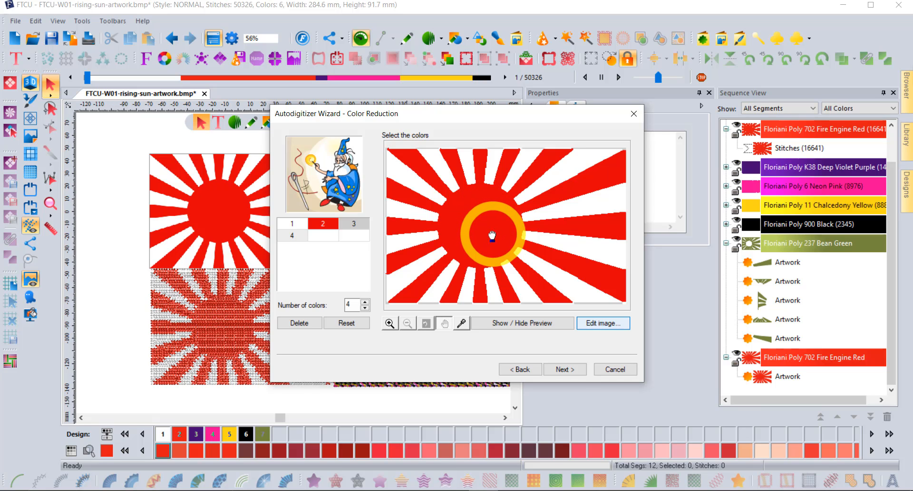
# - Delete colors 4 and 3 from the reopened color reduction so two colors are left, and continue to vectorizing
pyautogui.click(304, 239)
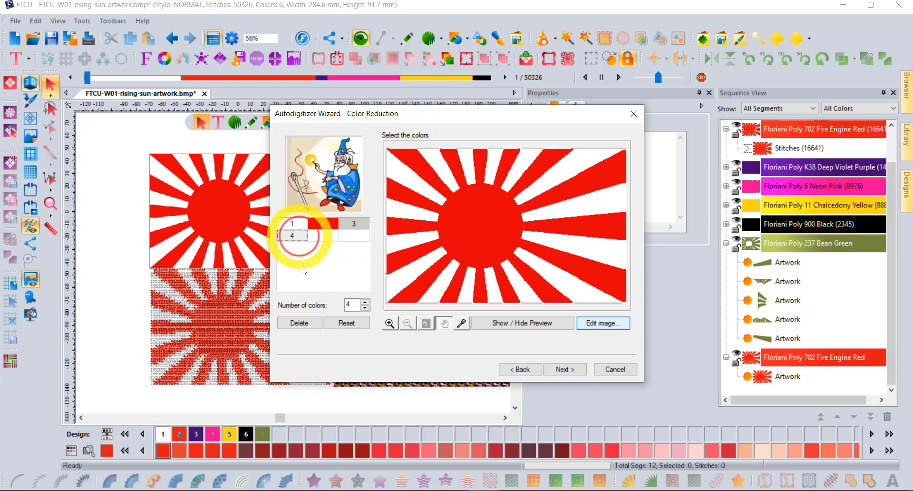
pyautogui.click(299, 323)
pyautogui.click(355, 228)
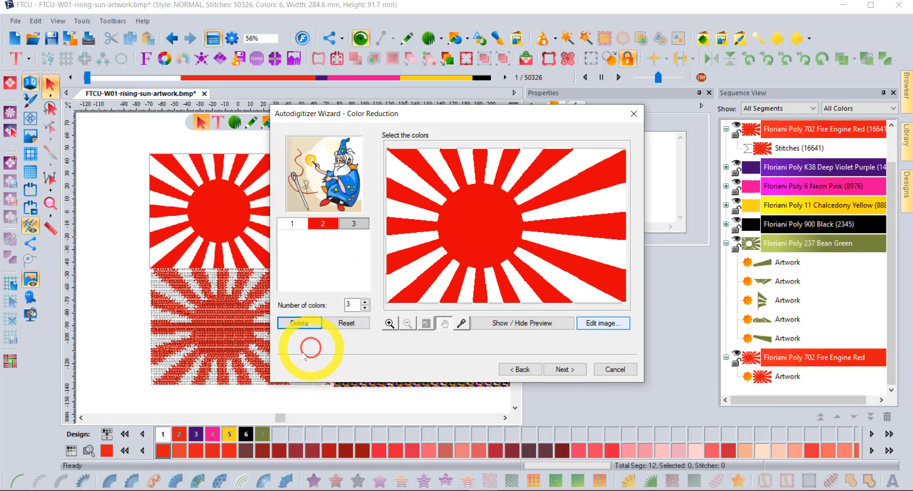
pyautogui.click(299, 323)
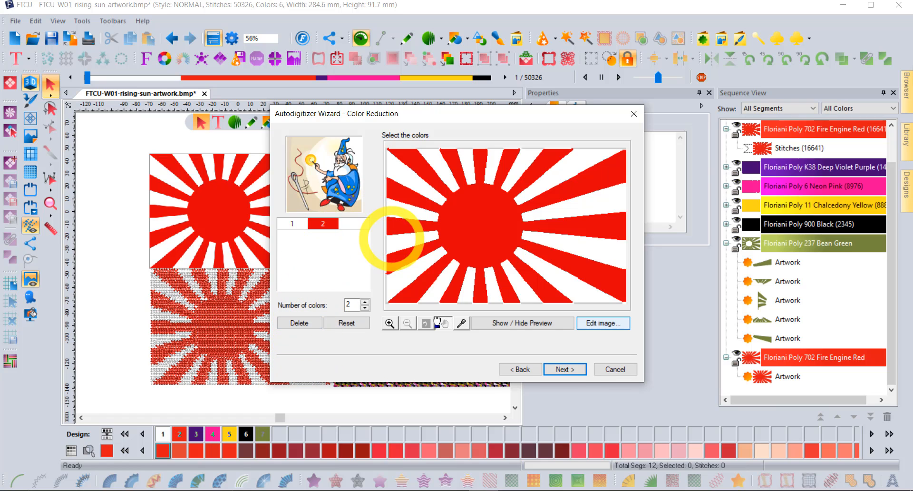
pyautogui.click(580, 367)
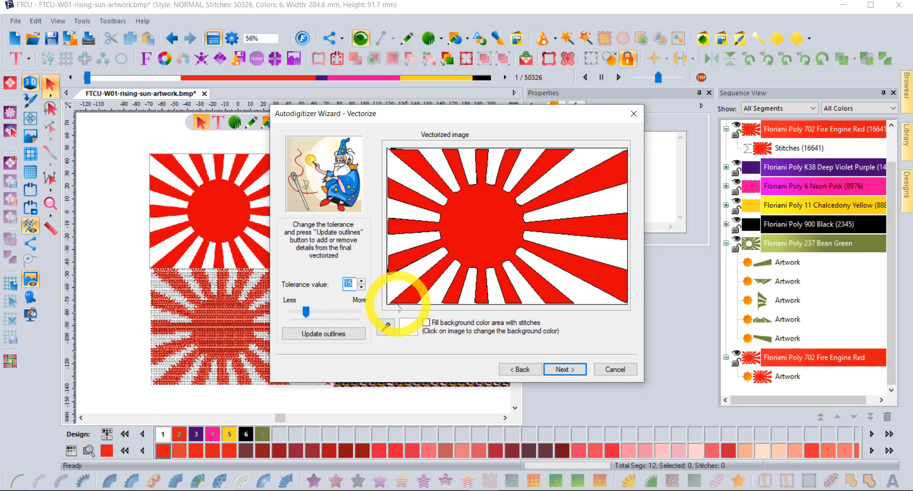
# - Accept the vectorized outlines at tolerance 15, set trims to Always, and finish the Autodigitizer Wizard
pyautogui.click(307, 312)
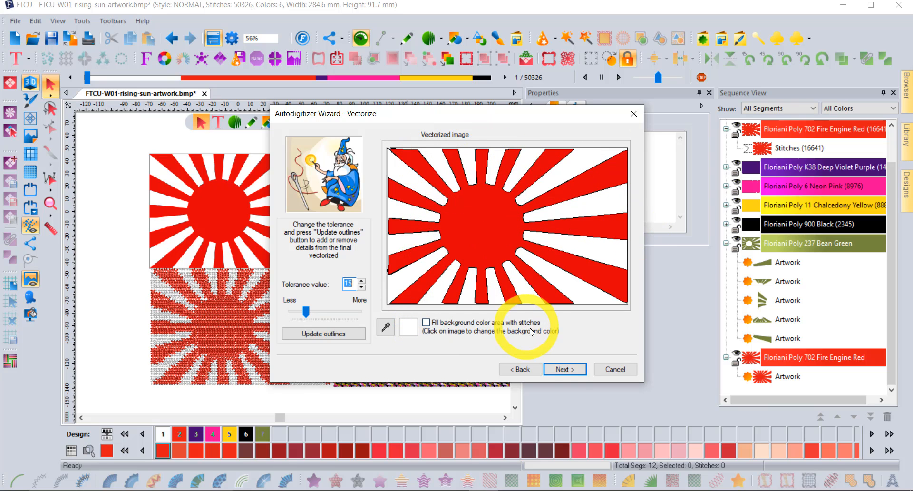
pyautogui.click(564, 370)
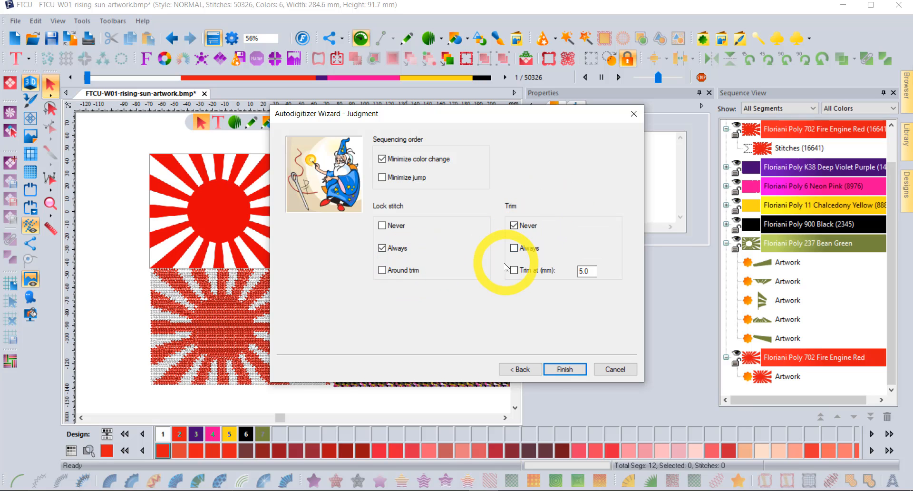
pyautogui.click(514, 249)
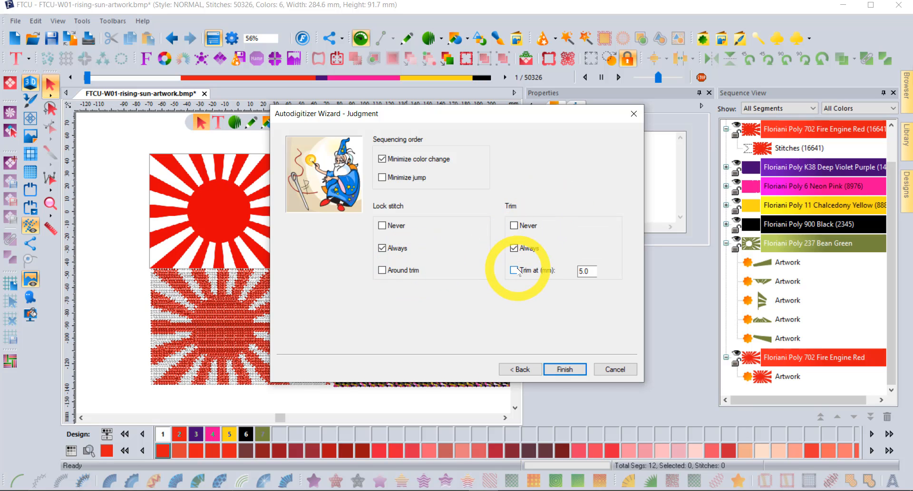
pyautogui.click(565, 369)
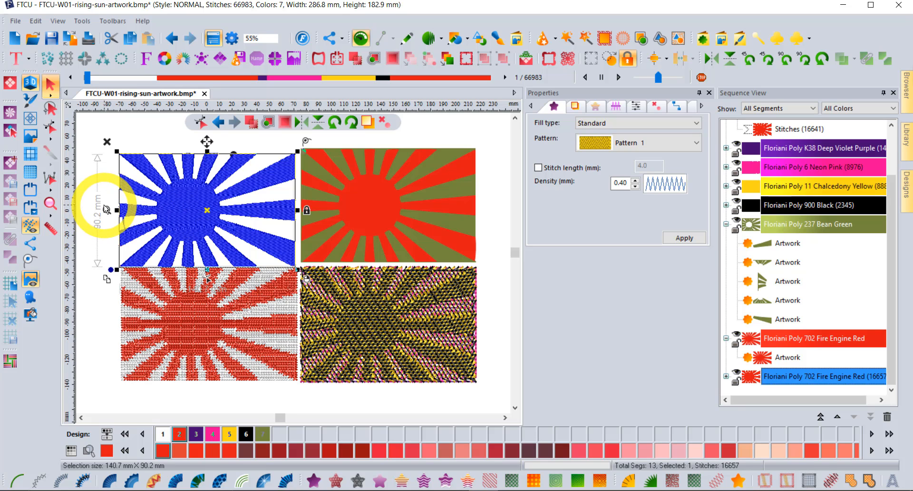
# - Move the autodigitized design beside the red and green artwork, deselect it, and inspect the stitches along its left edge
pyautogui.scroll(-2, 105, 209)
pyautogui.moveTo(145, 212); pyautogui.dragTo(326, 208)
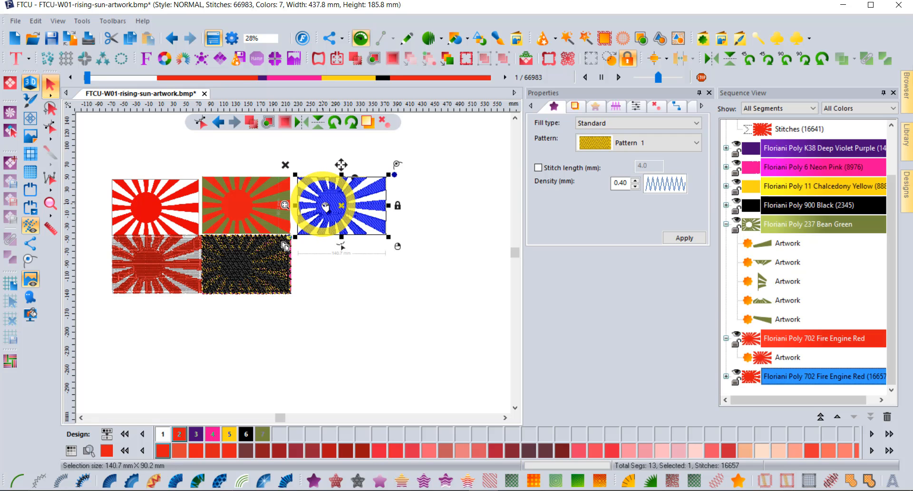
pyautogui.click(332, 304)
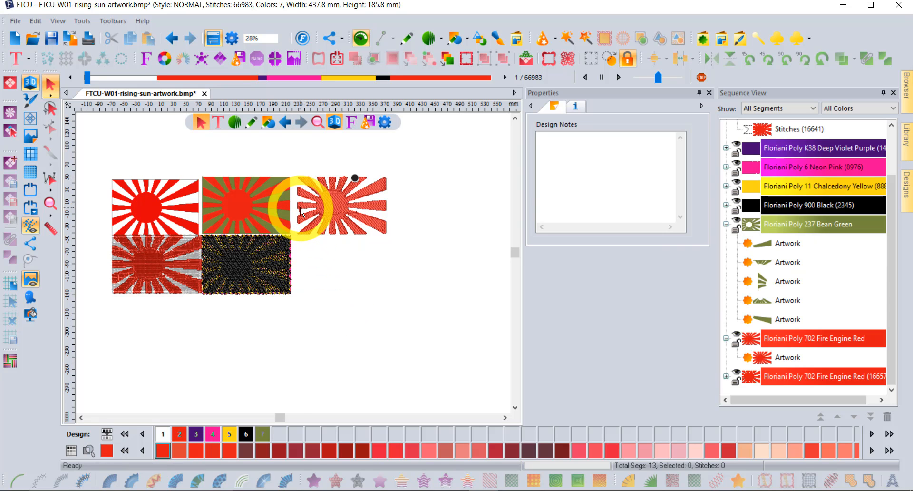
pyautogui.scroll(2, 301, 209)
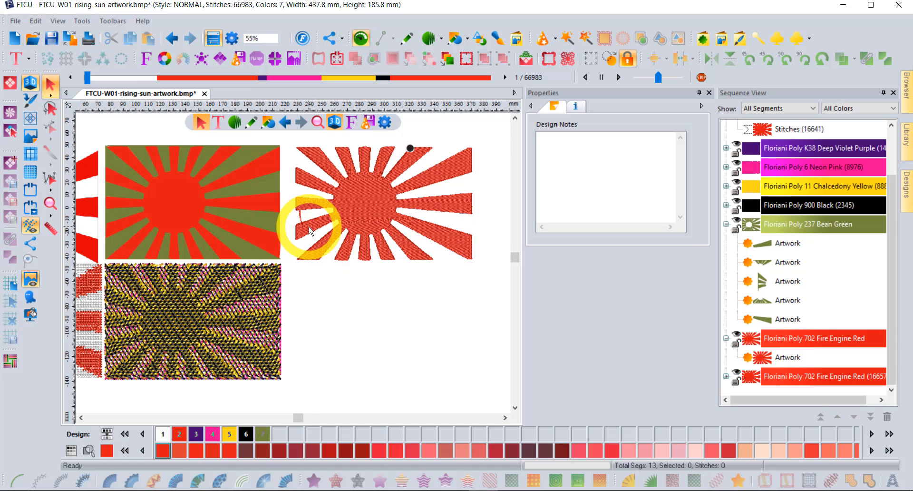
pyautogui.scroll(2, 310, 230)
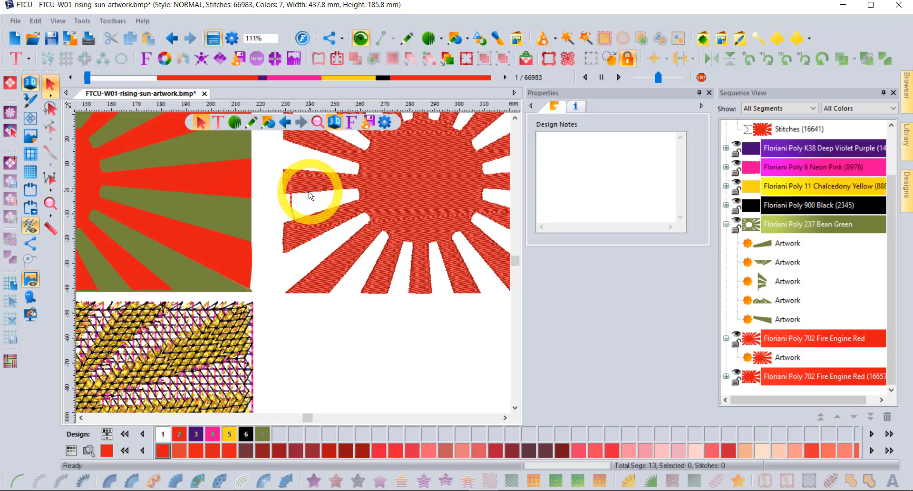
pyautogui.scroll(-2, 408, 189)
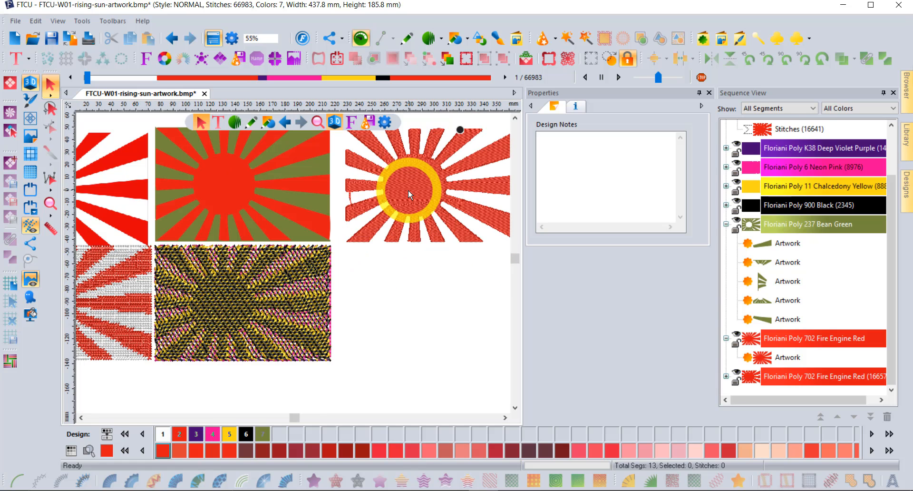
# - Edit the autodigitized fill's inclination line so it slopes slightly upward to the right, and deselect the design
pyautogui.click(726, 377)
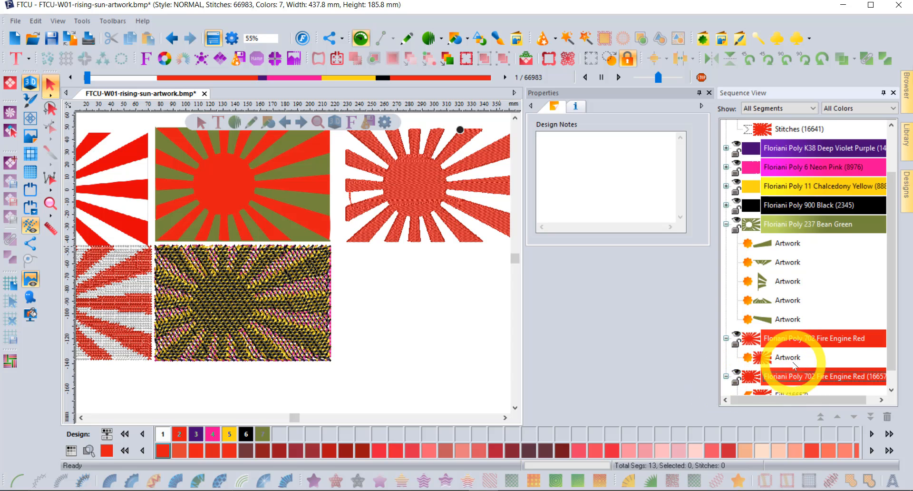
pyautogui.scroll(-1, 782, 375)
pyautogui.click(764, 376)
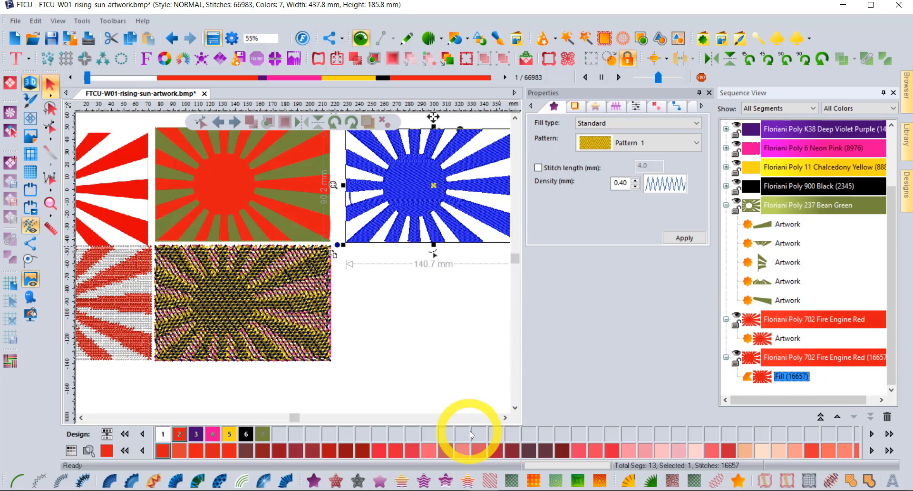
pyautogui.hscroll(2, 419, 181)
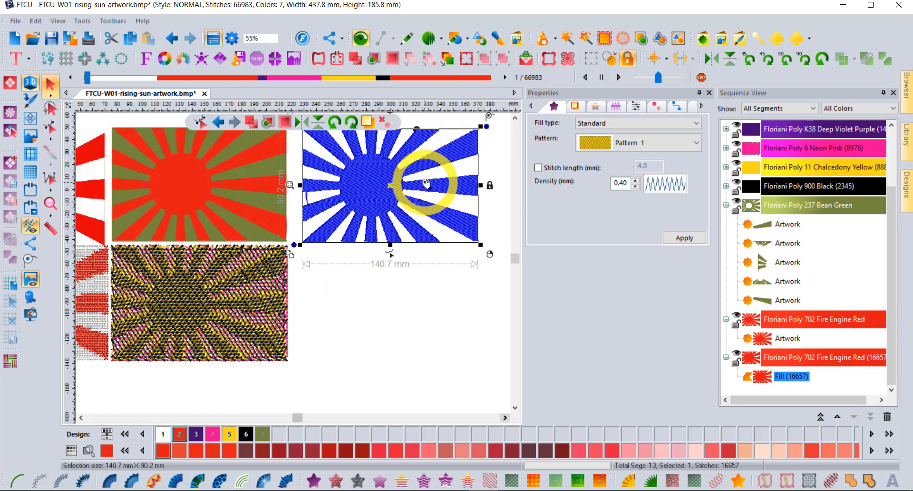
pyautogui.click(50, 126)
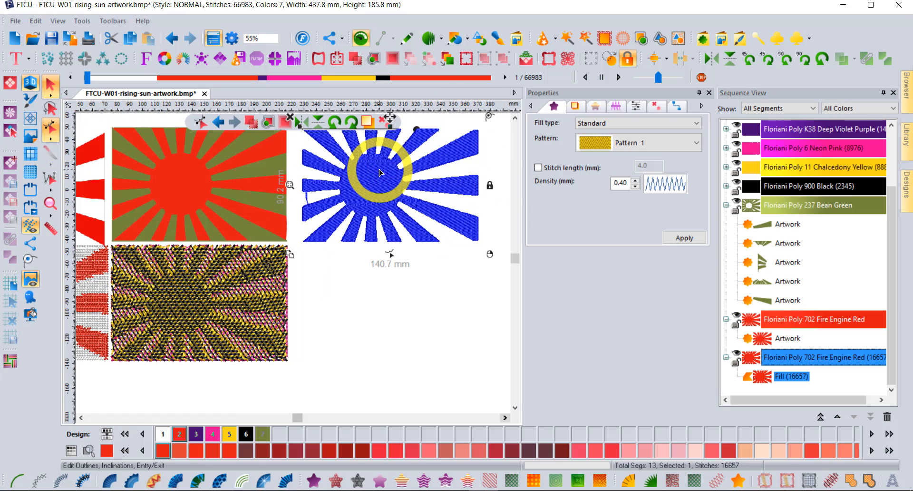
pyautogui.moveTo(470, 192); pyautogui.dragTo(450, 167)
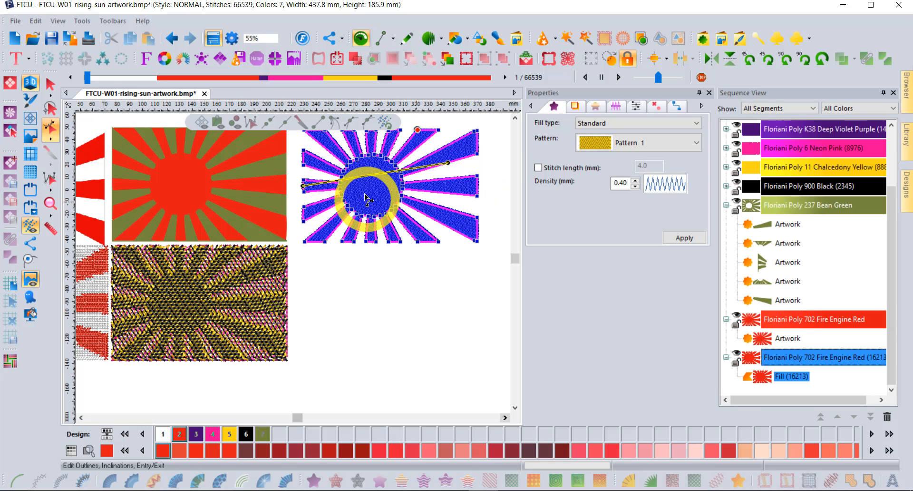
pyautogui.click(49, 84)
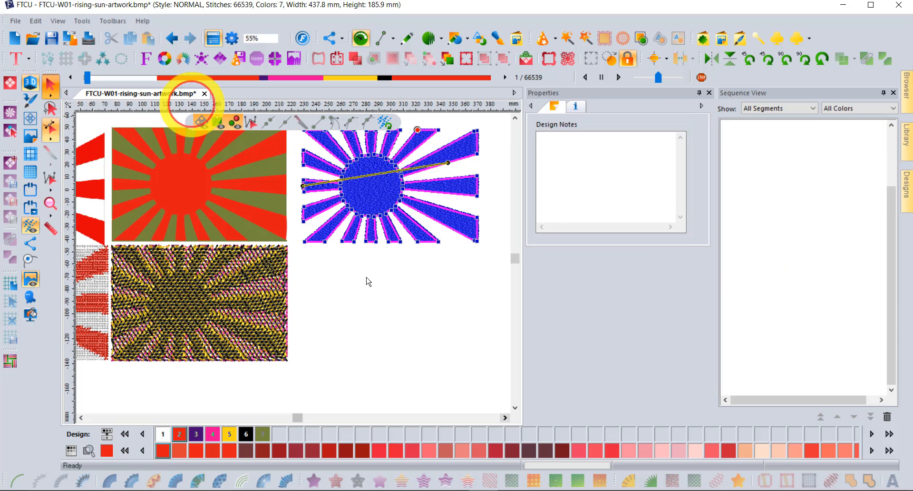
pyautogui.click(381, 323)
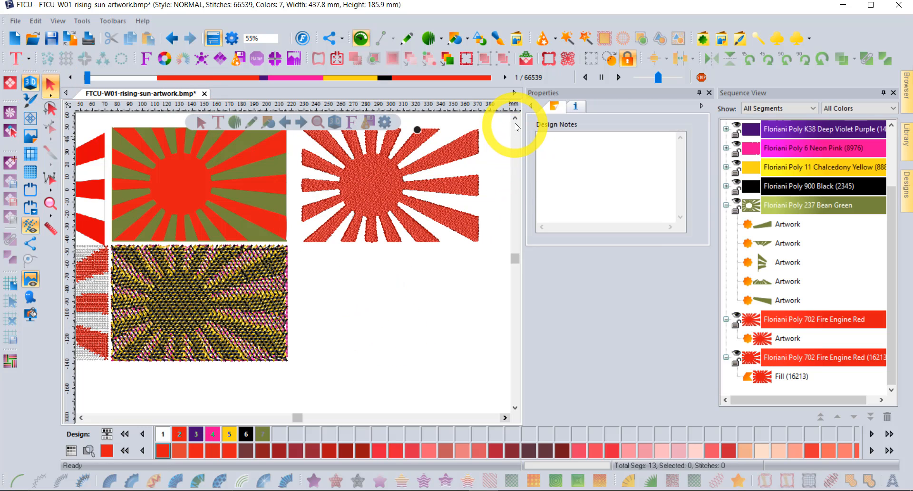
# - Compare the original bitmap, cross-stitch, photo-stitch, auto artwork and autodigitized versions across the workspace
pyautogui.click(515, 118)
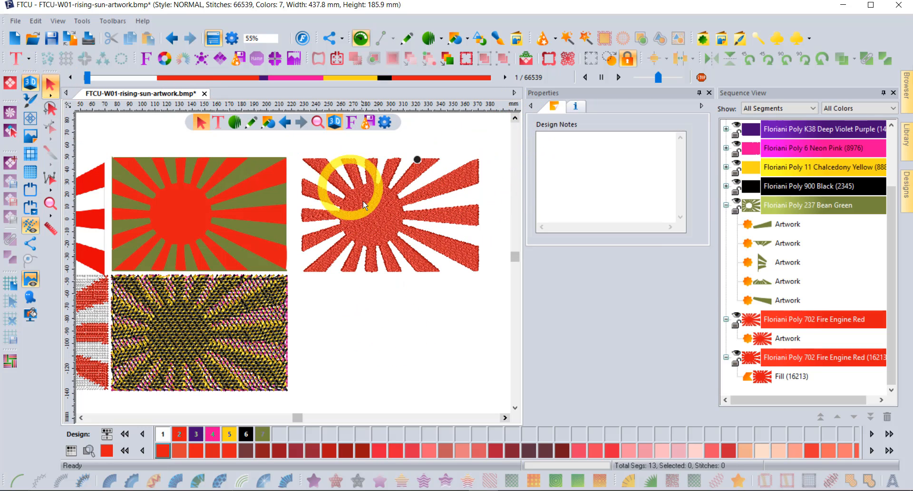
pyautogui.click(81, 417)
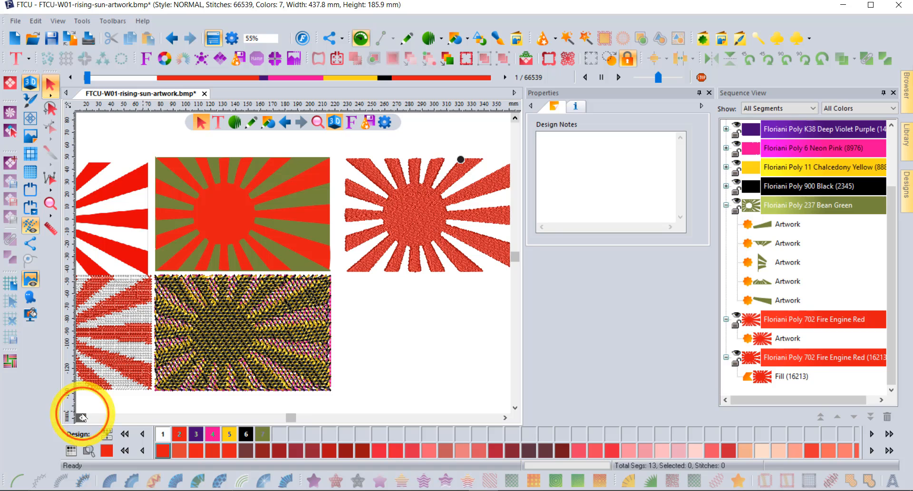
pyautogui.click(81, 417)
pyautogui.click(81, 417)
pyautogui.click(81, 417)
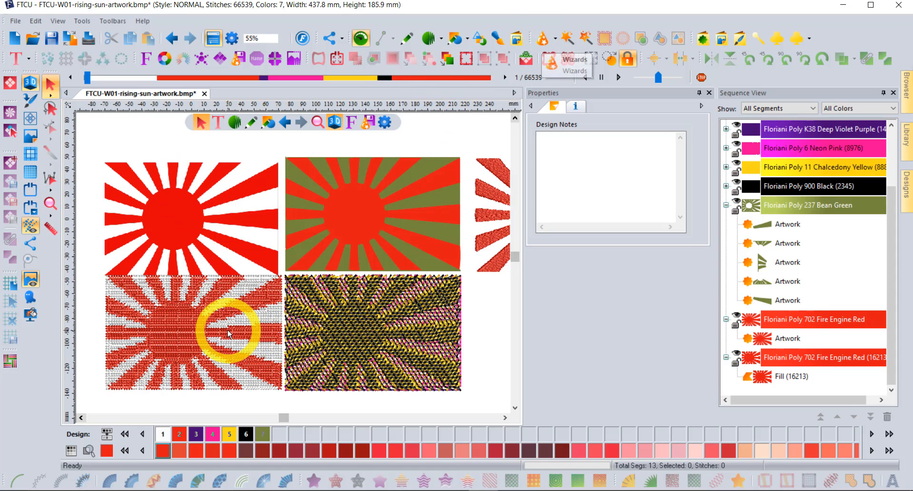
pyautogui.click(505, 417)
pyautogui.click(505, 417)
pyautogui.click(505, 417)
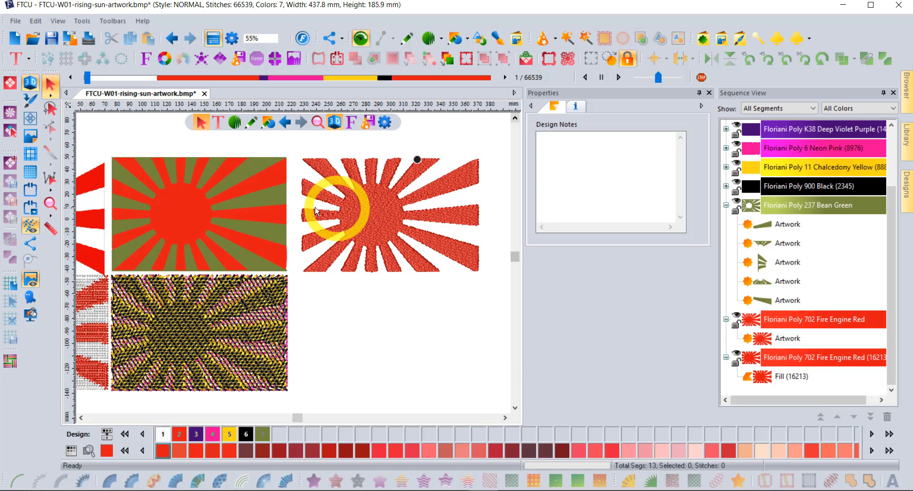
# - Convert the red artwork over the green rays into a standard fill, and deselect it
pyautogui.click(189, 212)
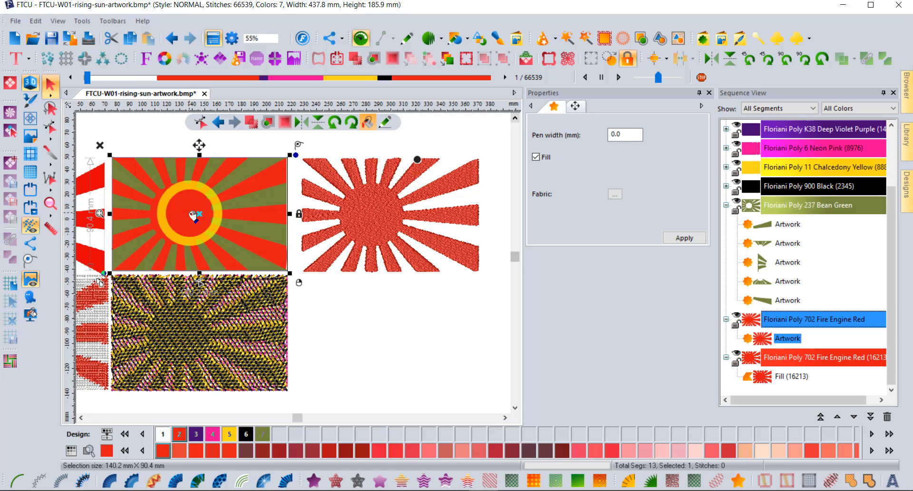
pyautogui.click(312, 479)
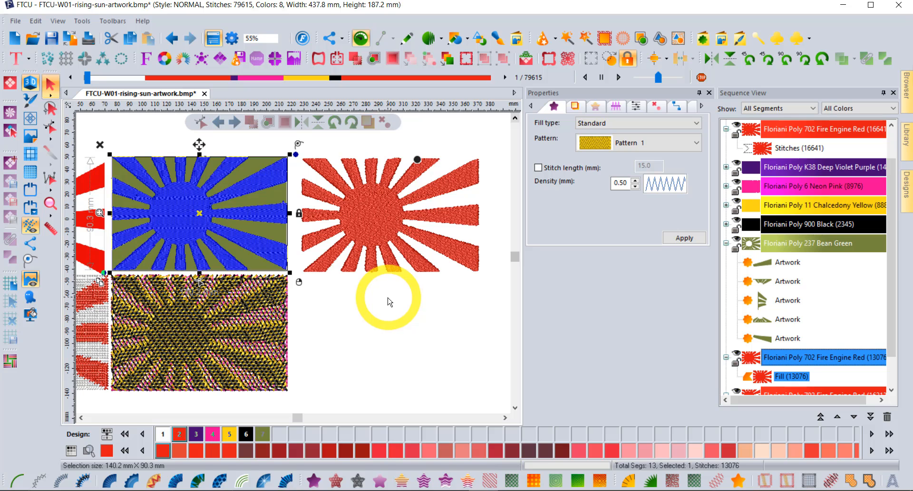
pyautogui.click(383, 358)
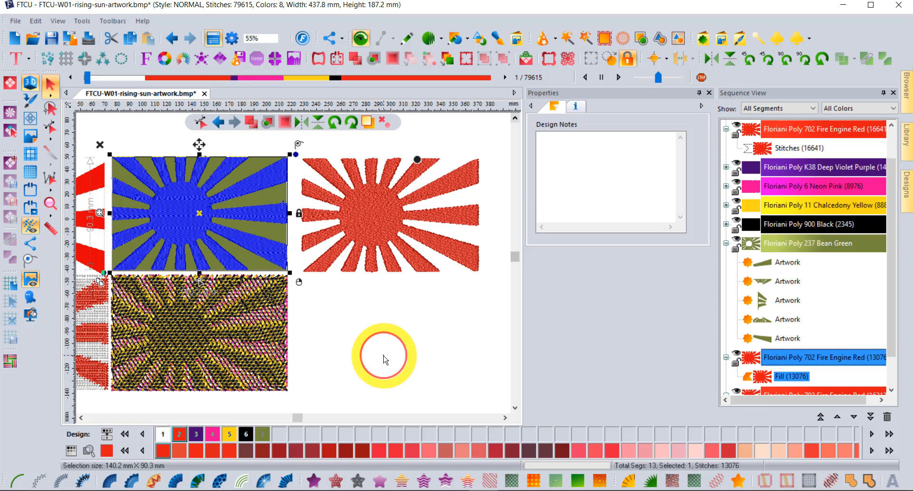